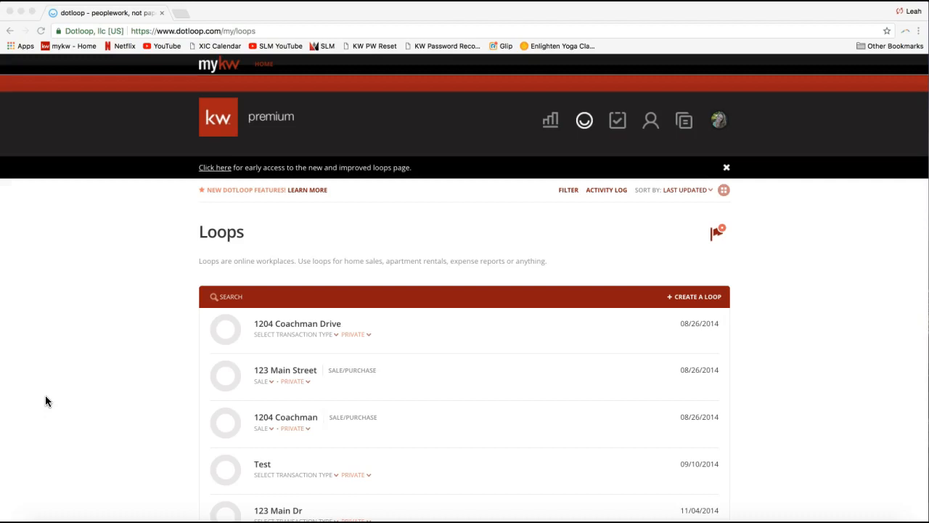
- Switch to the early-access version of the new and improved Loops page
click(75, 292)
click(161, 207)
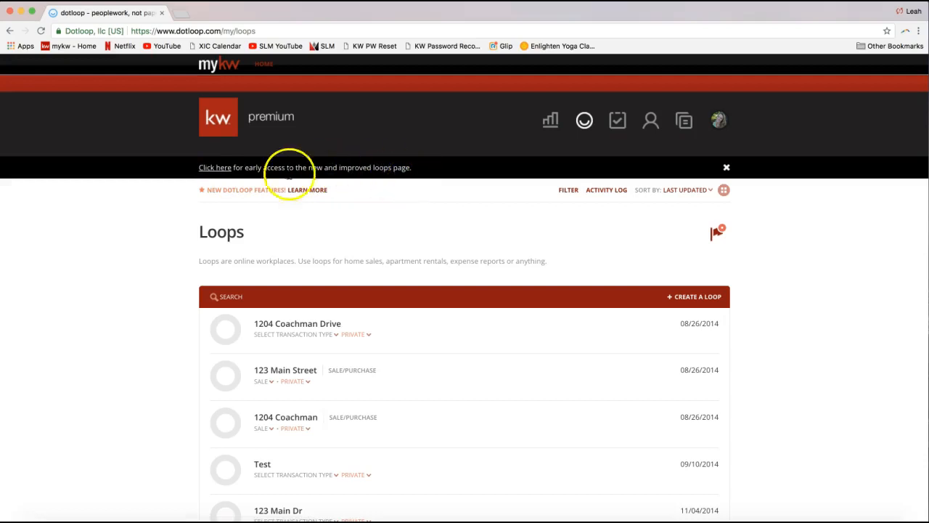
click(210, 175)
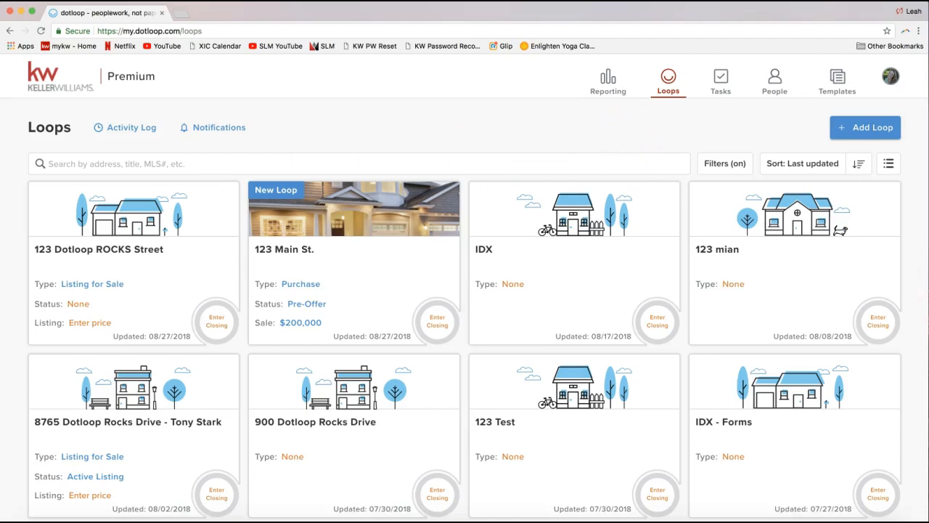
- Examine the account menu with its profiles, support and old dotloop options, and close it
click(891, 78)
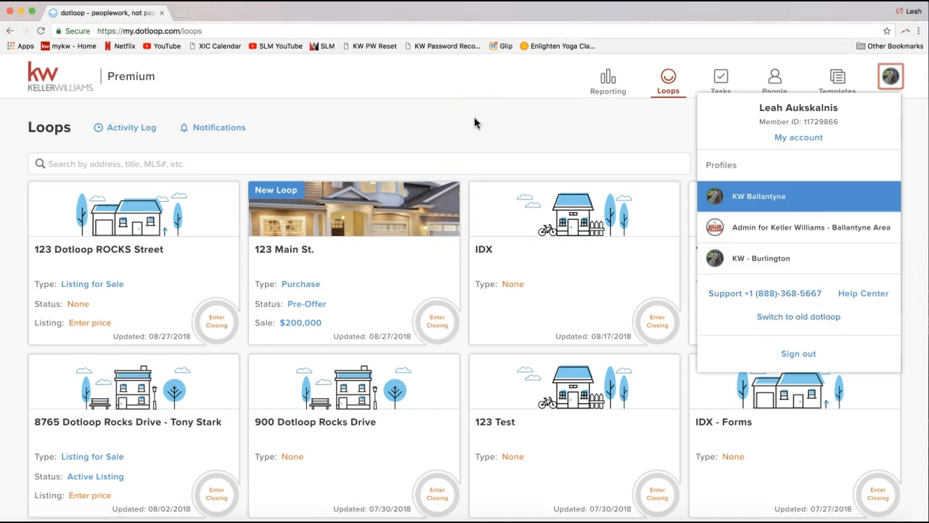
click(430, 156)
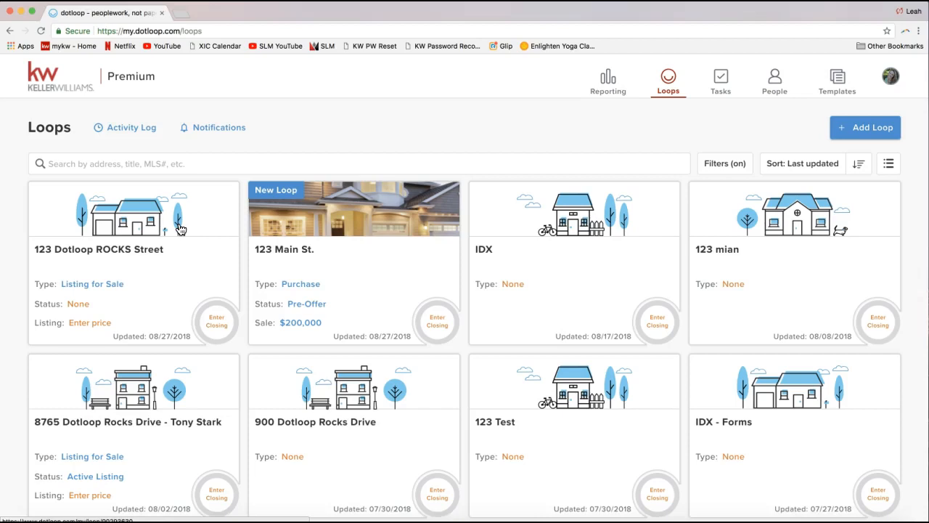
click(119, 236)
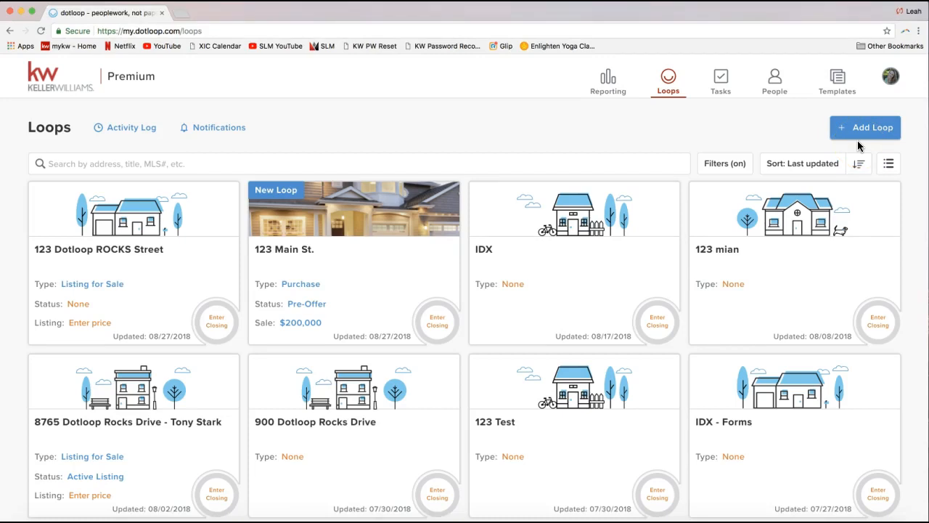
click(231, 160)
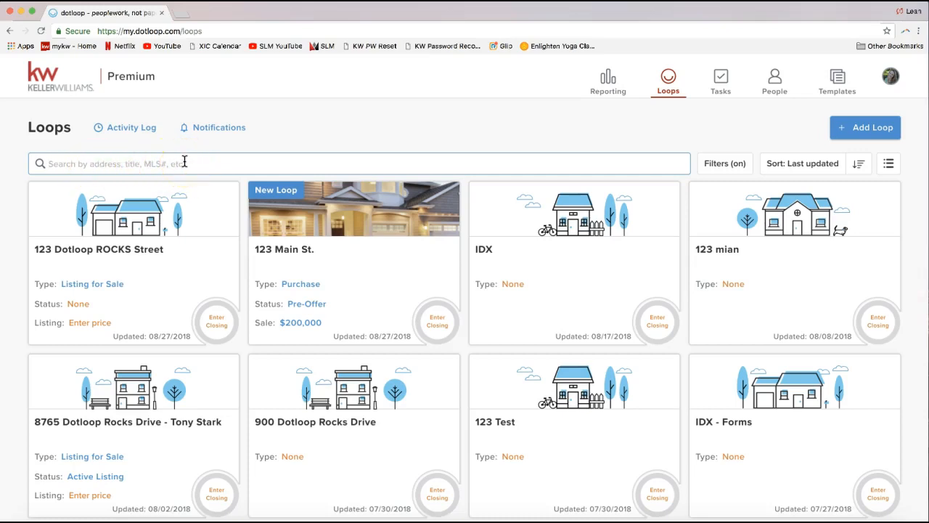
- Check the loop filters and the dialog for saving a filter setting, and apply the current loop status selection
click(721, 174)
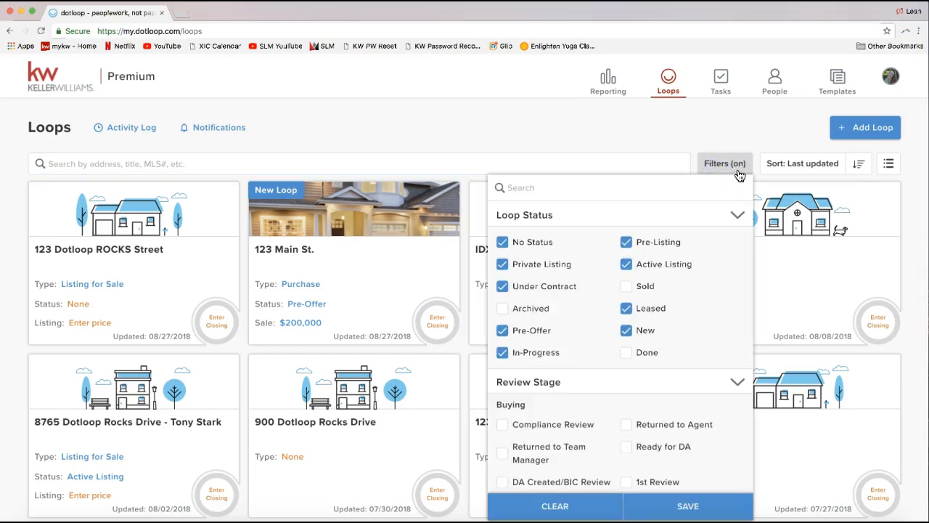
click(724, 172)
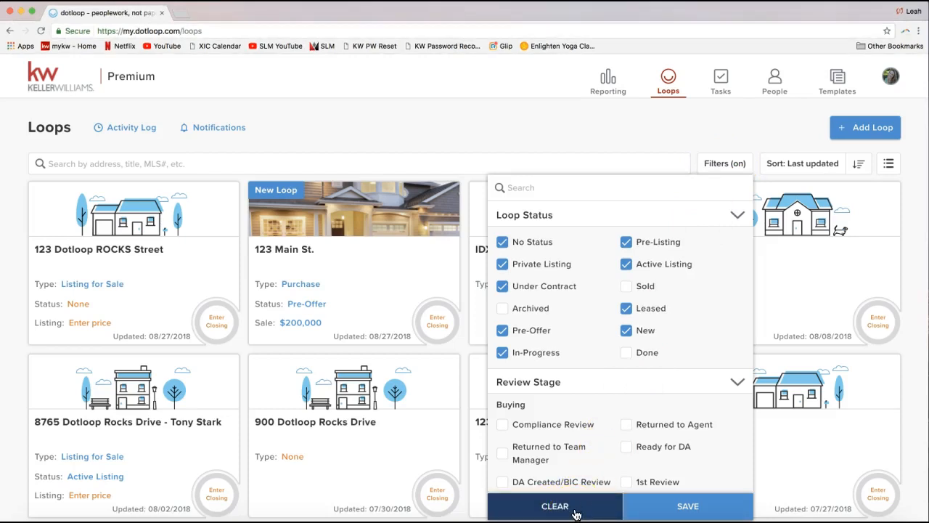
click(671, 477)
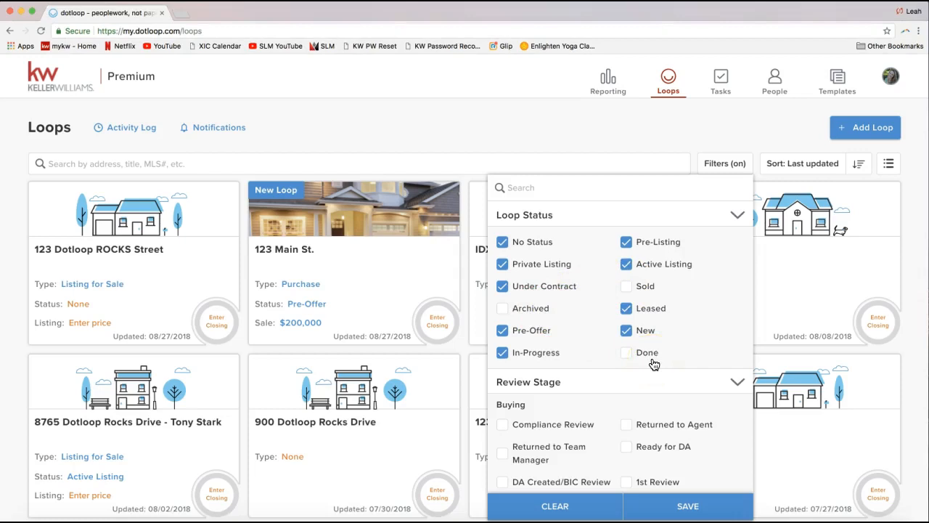
click(677, 508)
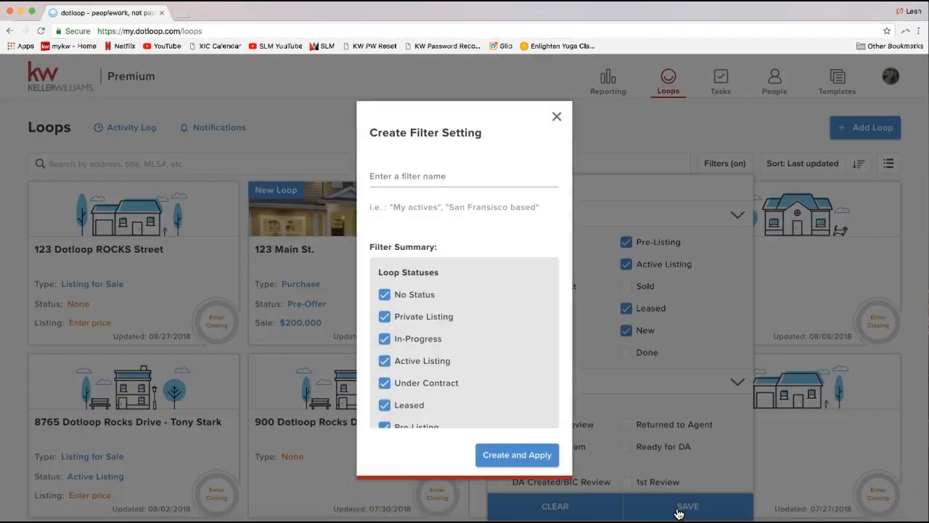
click(557, 115)
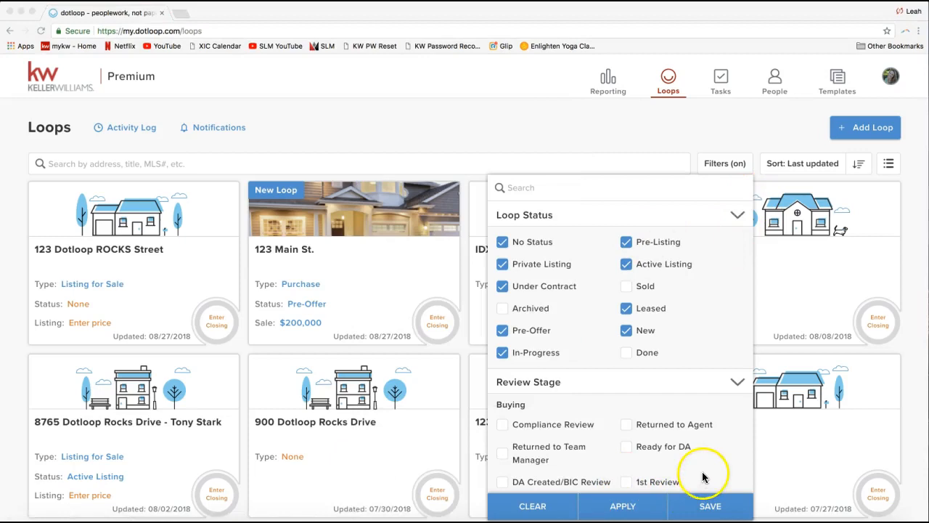
click(618, 512)
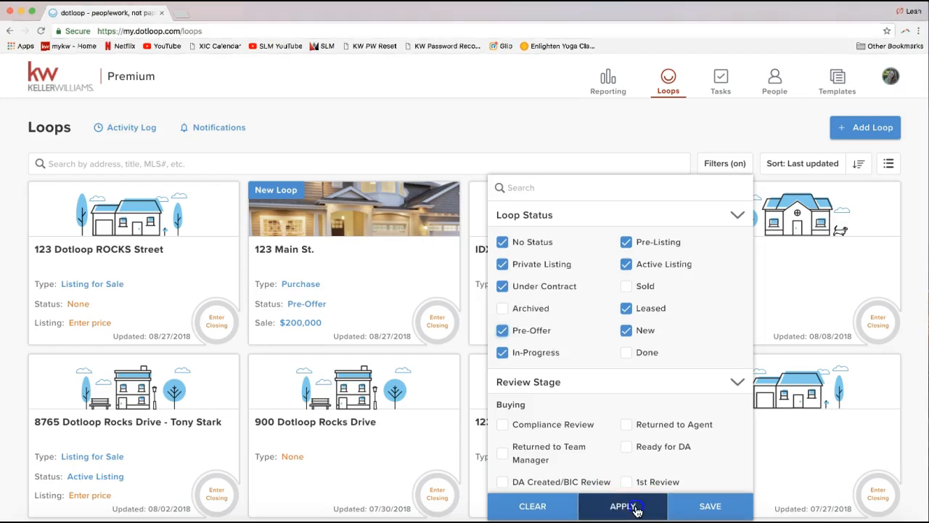
click(519, 317)
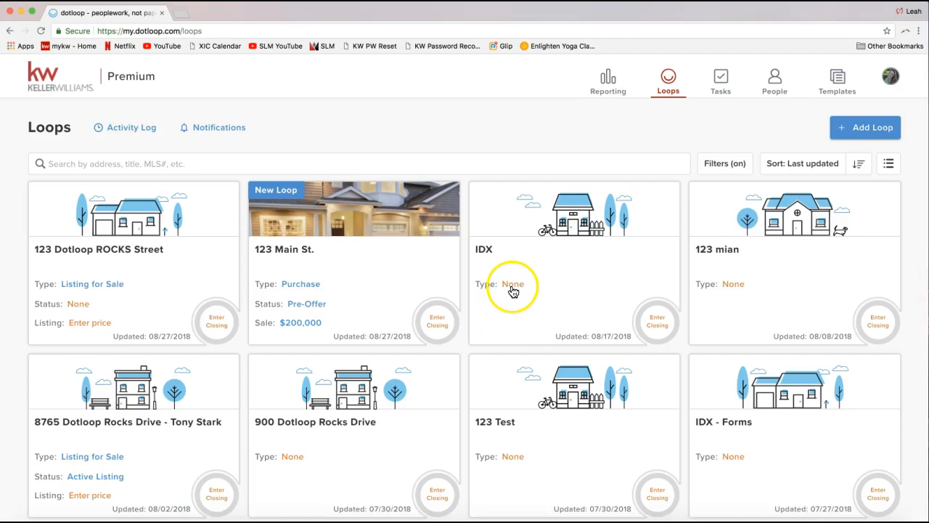
- Set the transaction type of the 900 Dotloop Rocks Drive loop to Listing for Sale
scroll(309, 340, down, 1)
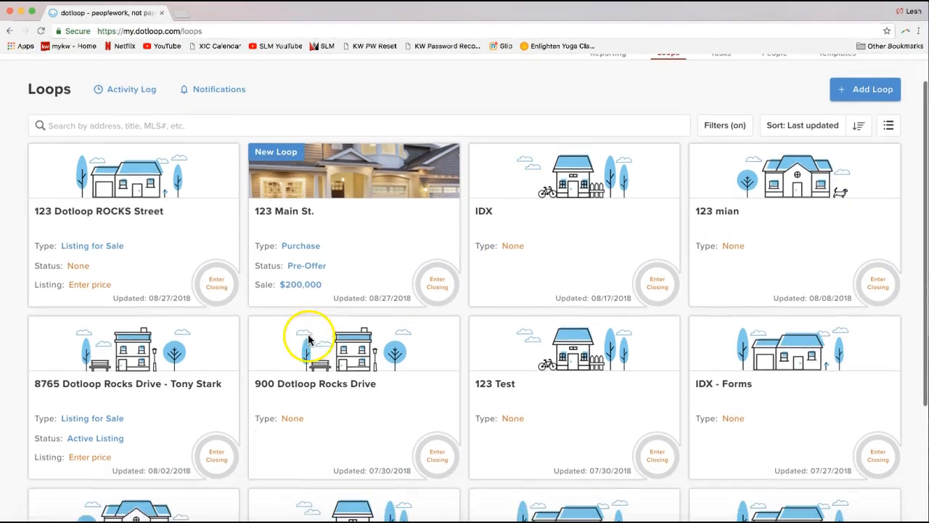
click(292, 420)
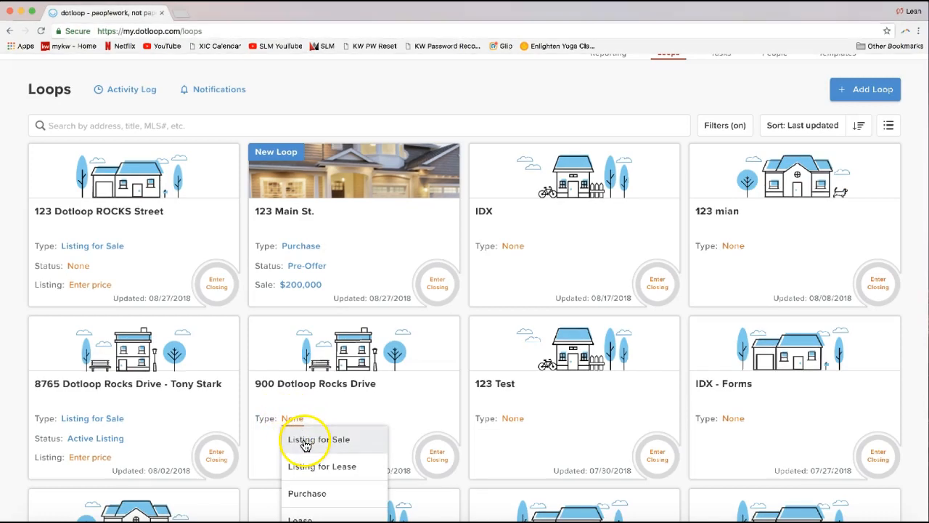
click(306, 443)
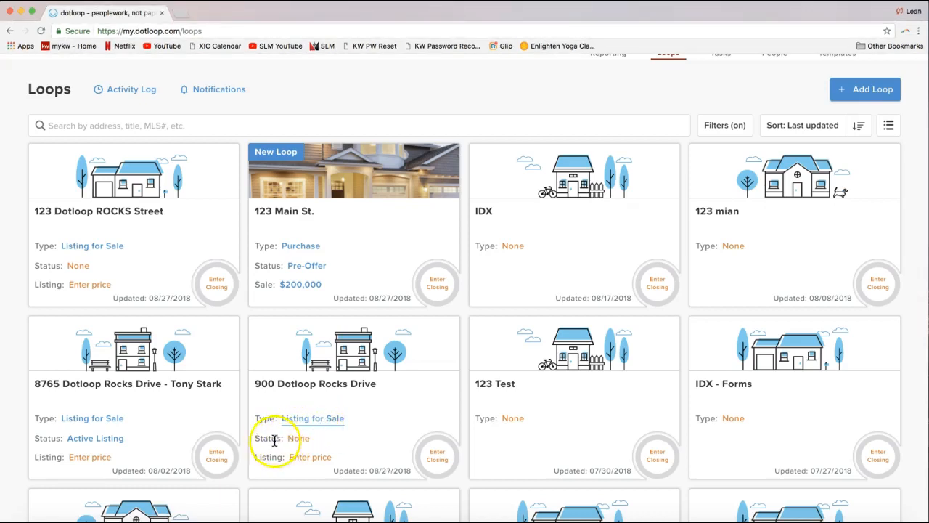
- Set the status of the 900 Dotloop Rocks Drive loop to Archived
drag(255, 439, 283, 444)
click(298, 438)
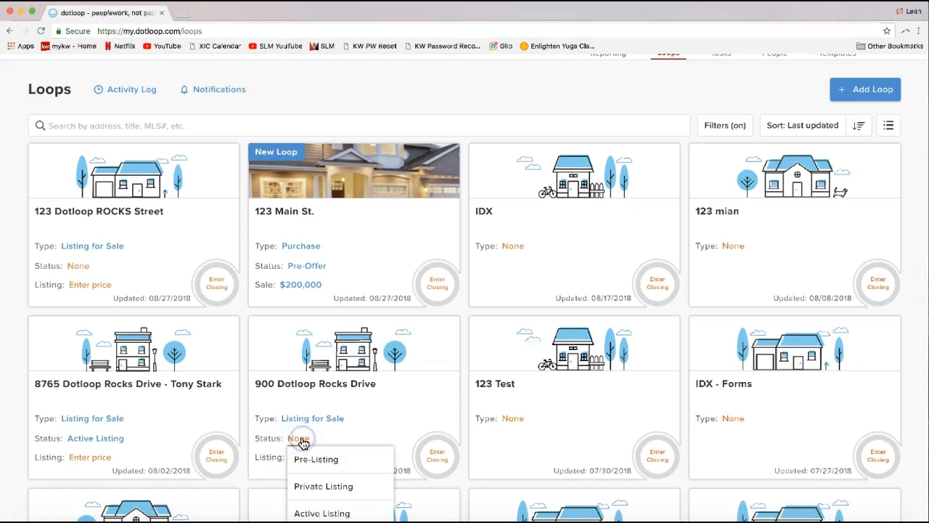
scroll(303, 444, down, 2)
scroll(305, 441, down, 1)
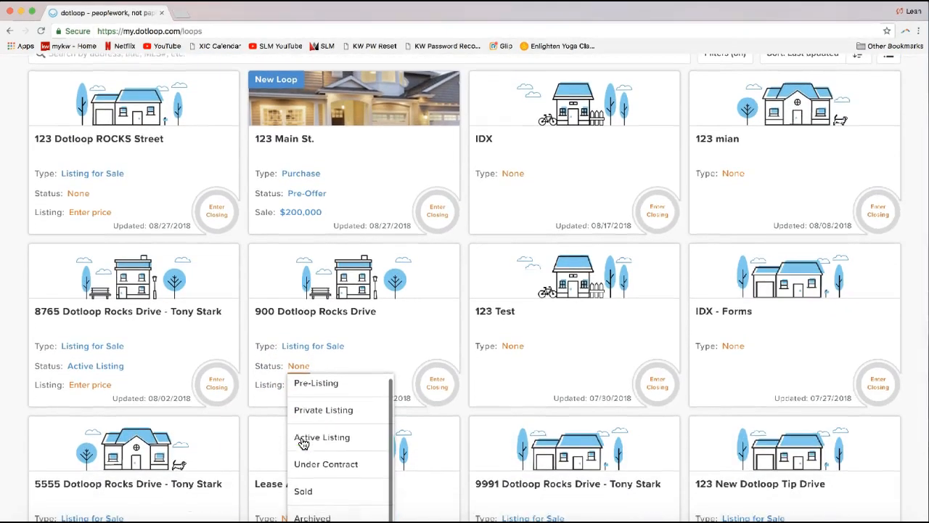
click(348, 435)
scroll(436, 332, down, 2)
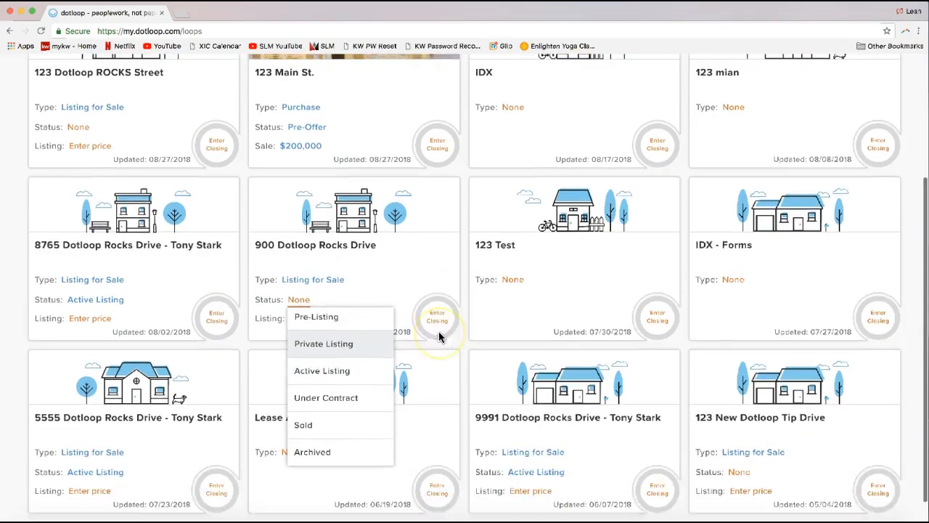
click(318, 454)
scroll(431, 319, up, 3)
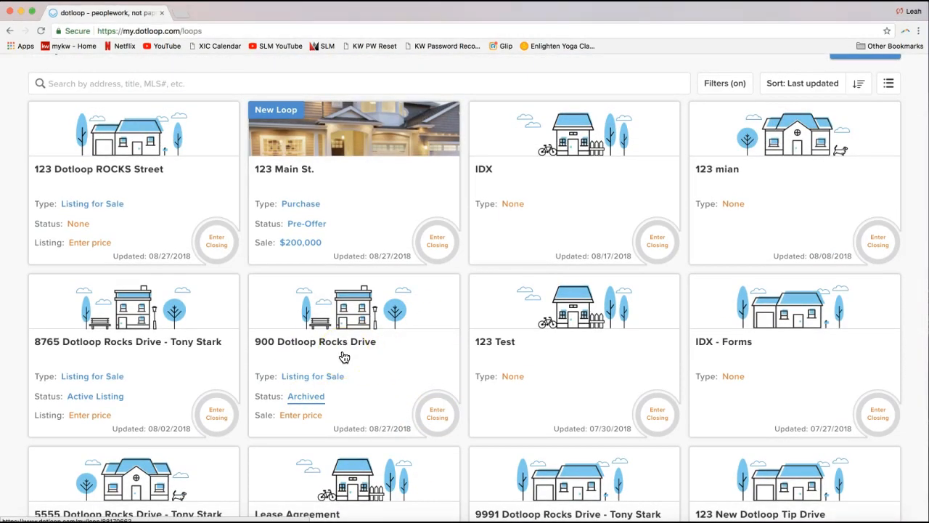
scroll(344, 356, up, 2)
click(323, 462)
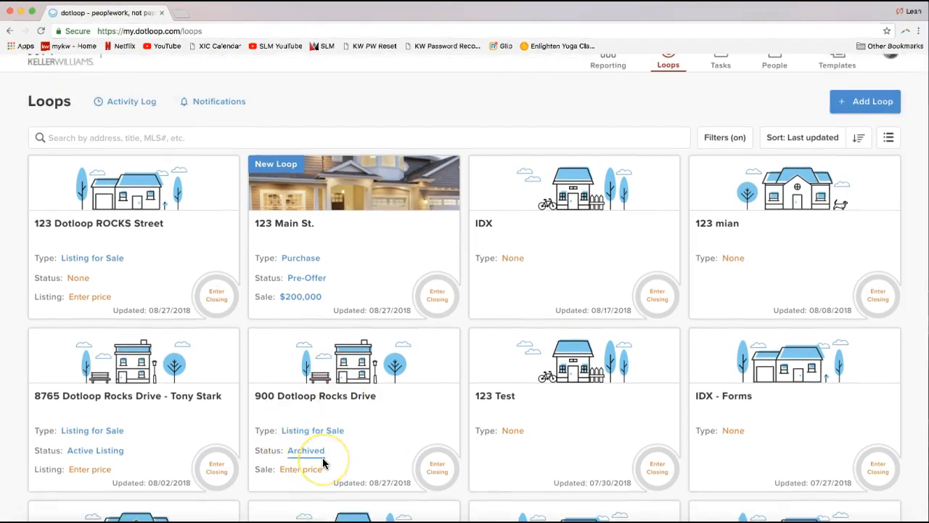
scroll(348, 453, up, 1)
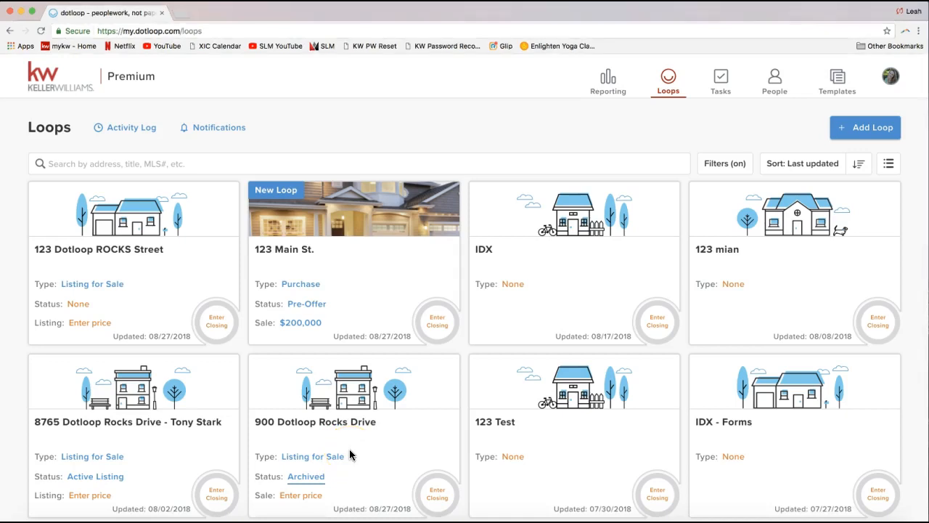
- Review the sorting options for the loops and keep sorting by Last updated
click(795, 168)
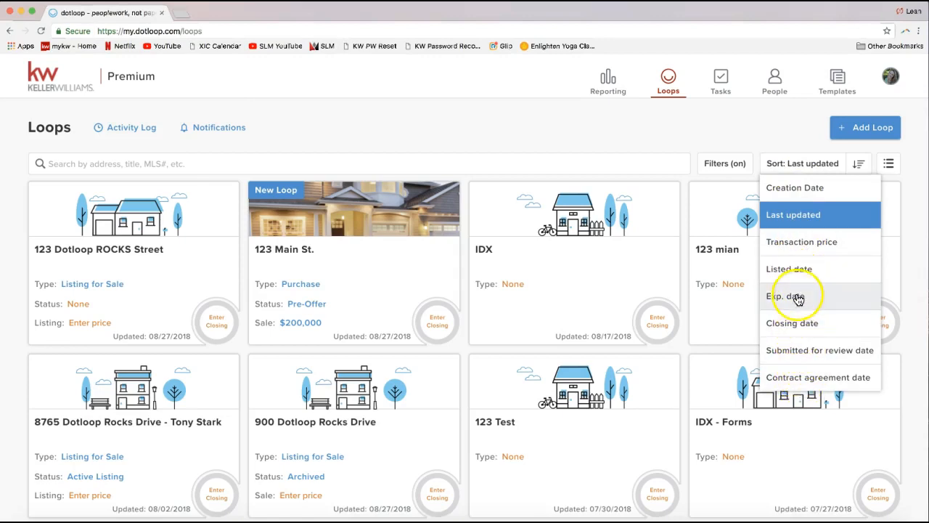
click(799, 216)
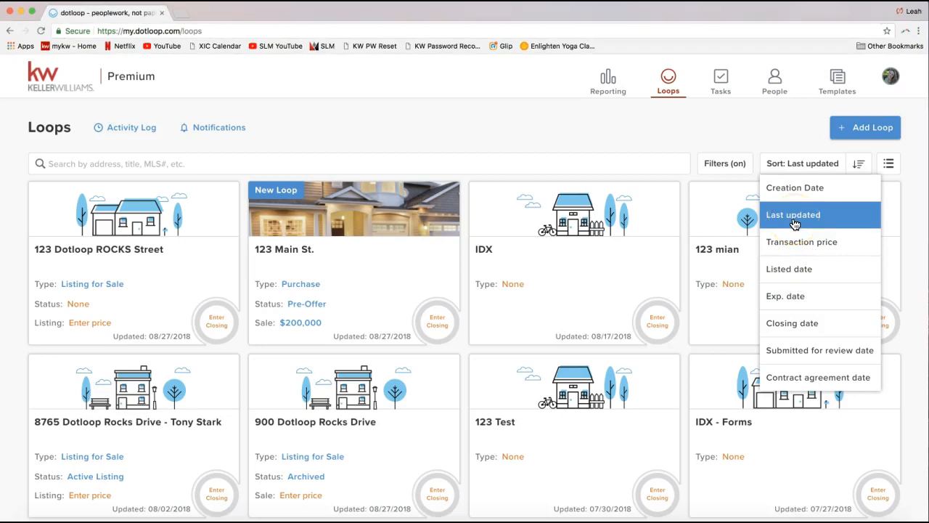
click(795, 224)
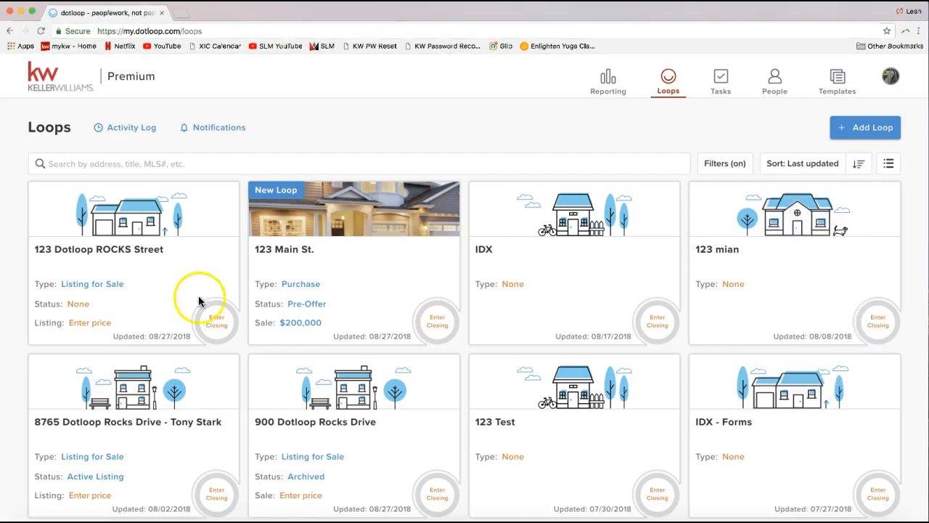
click(169, 236)
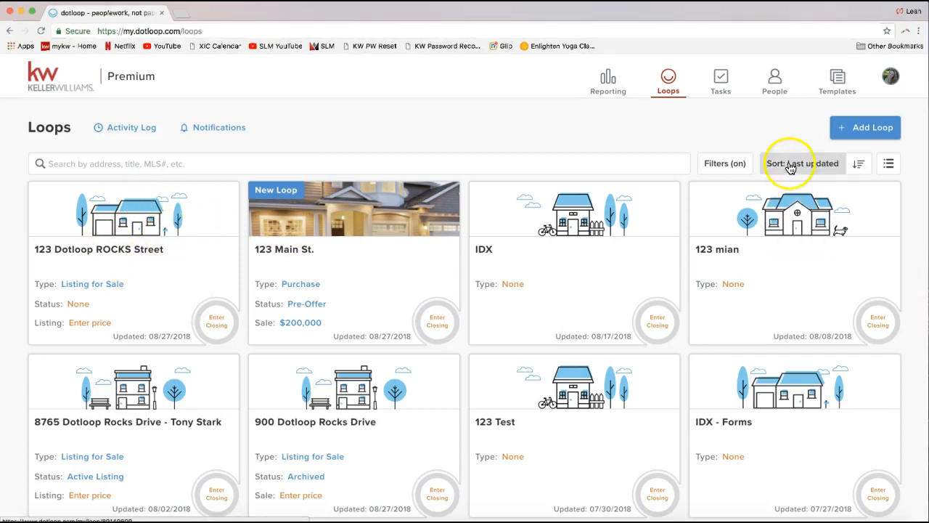
- Reverse the sort direction of the loops to oldest first and switch it back to newest first
click(859, 167)
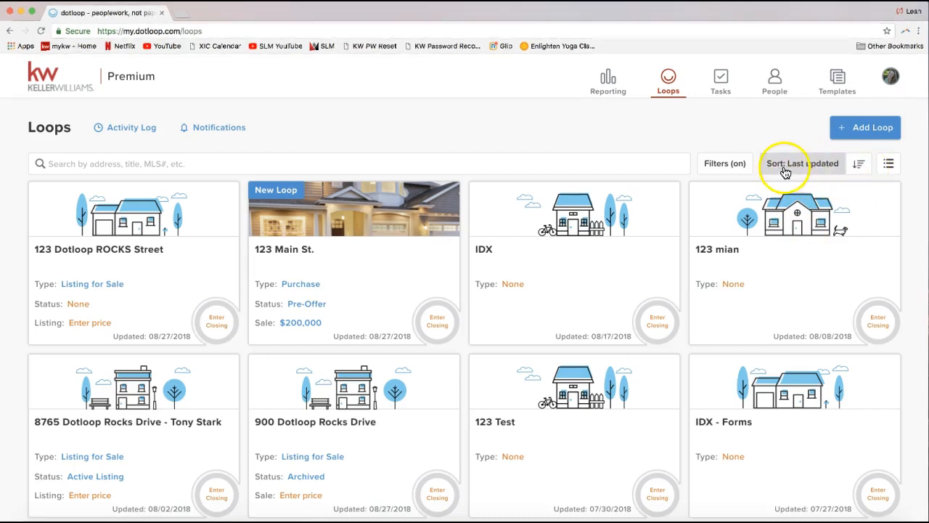
click(858, 167)
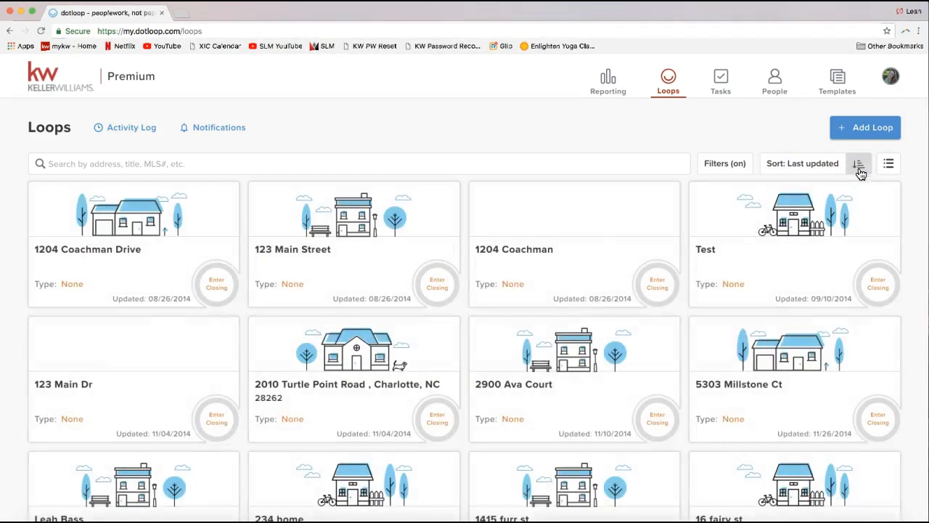
click(859, 166)
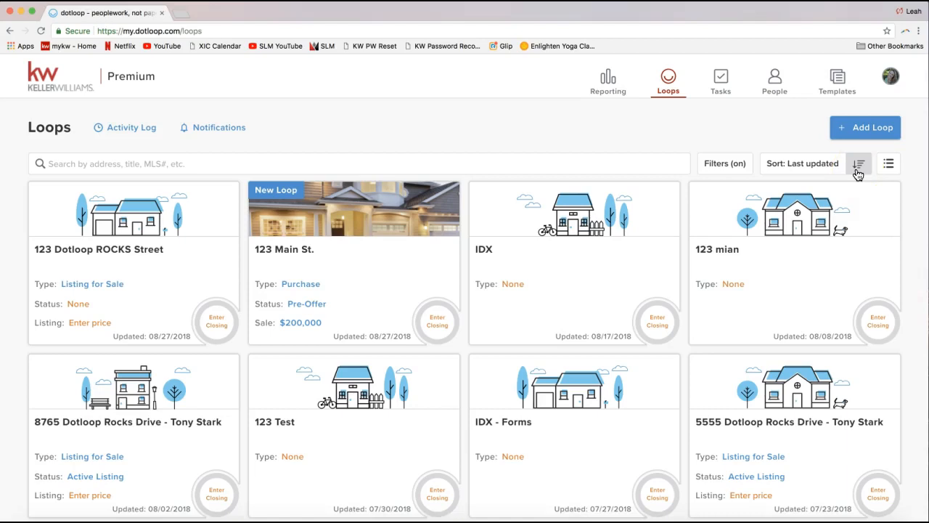
- Change the loops display from tiles to the list view
click(889, 167)
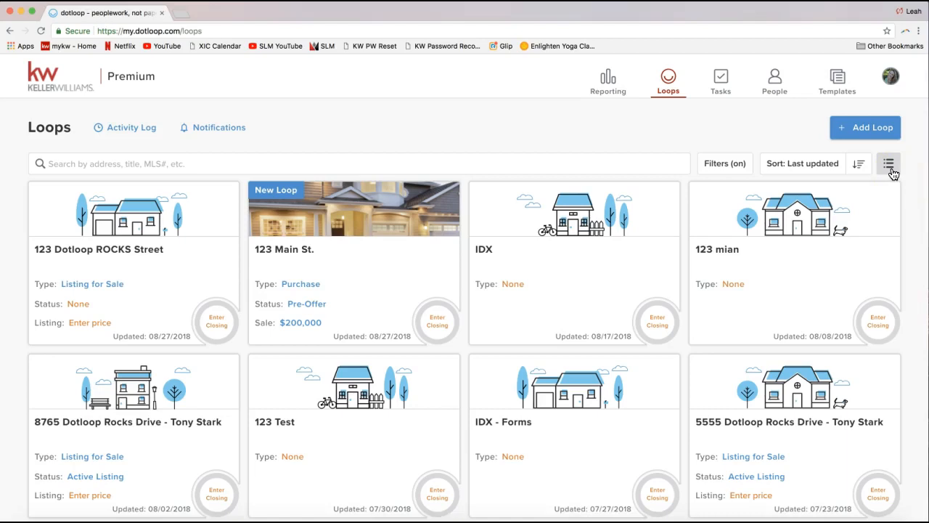
click(890, 166)
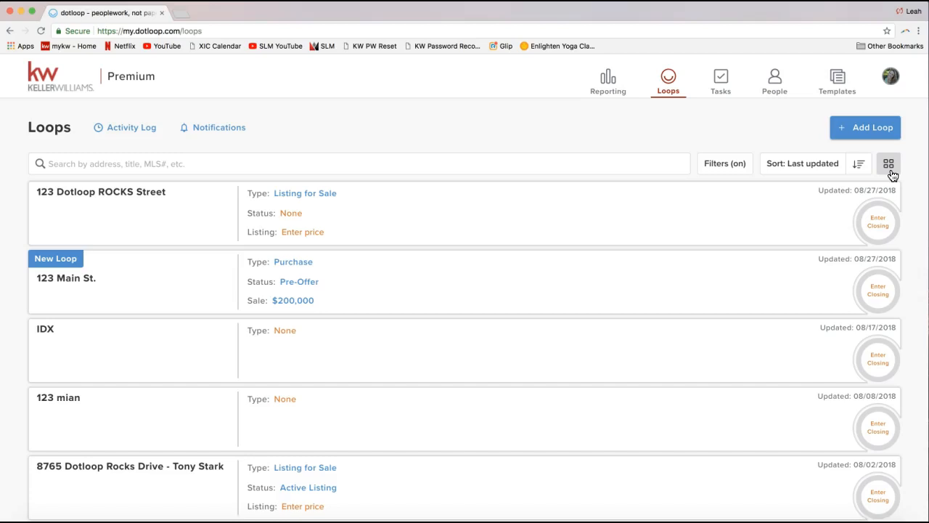
click(890, 172)
click(859, 136)
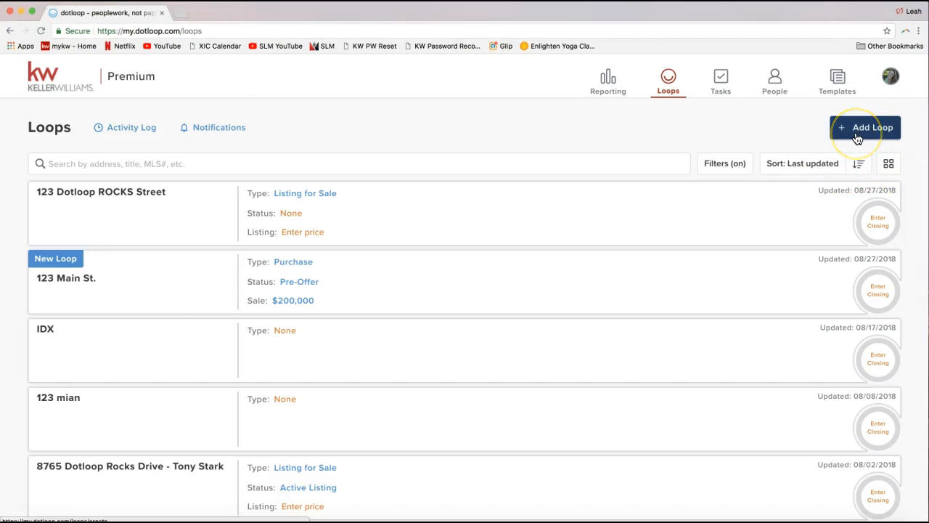
click(855, 138)
click(855, 137)
click(612, 100)
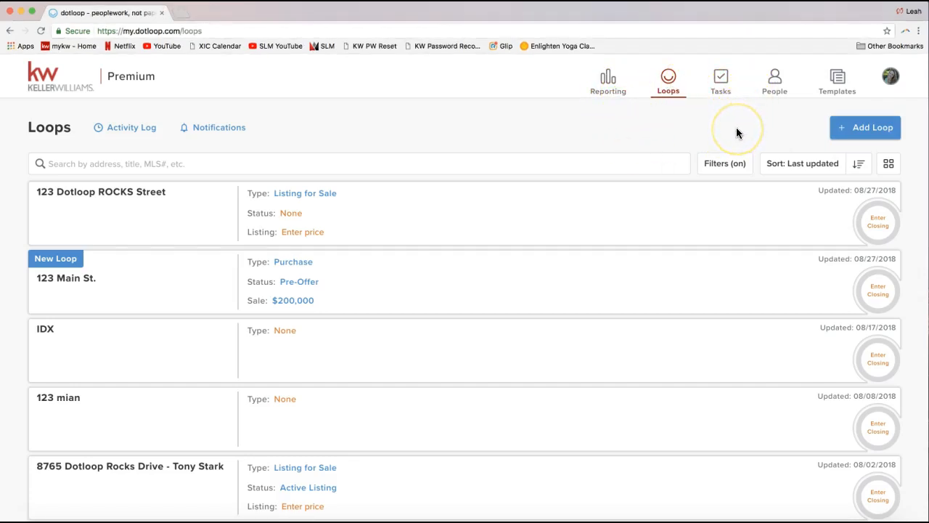
click(608, 91)
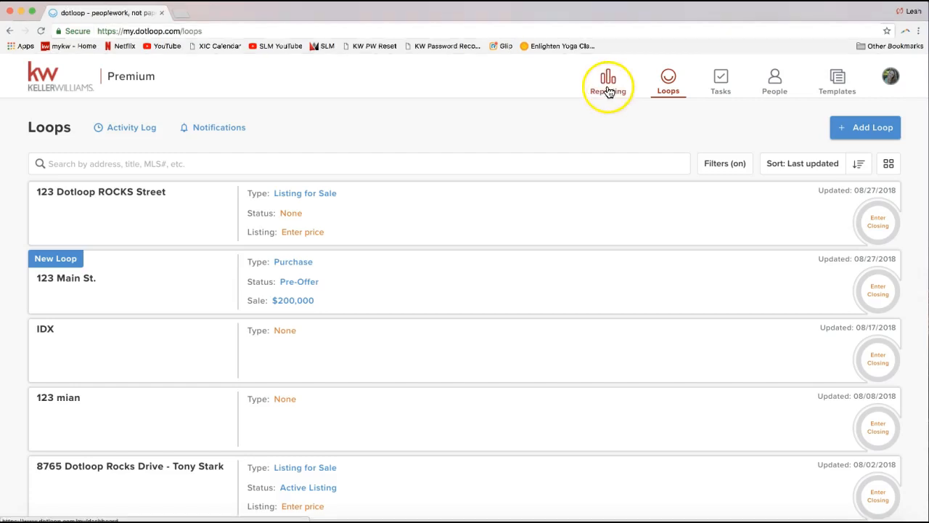
click(668, 91)
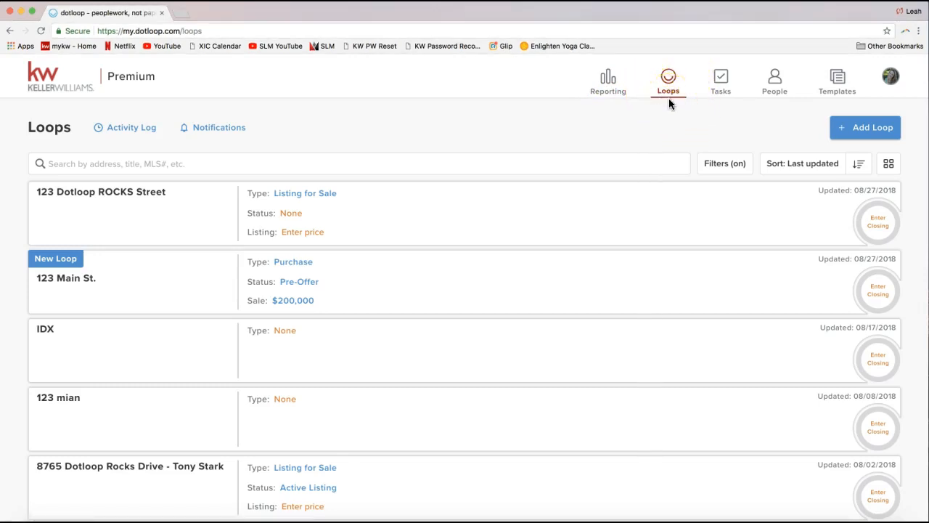
- Examine the main navigation entries for Loops, Tasks, People and Templates
click(668, 97)
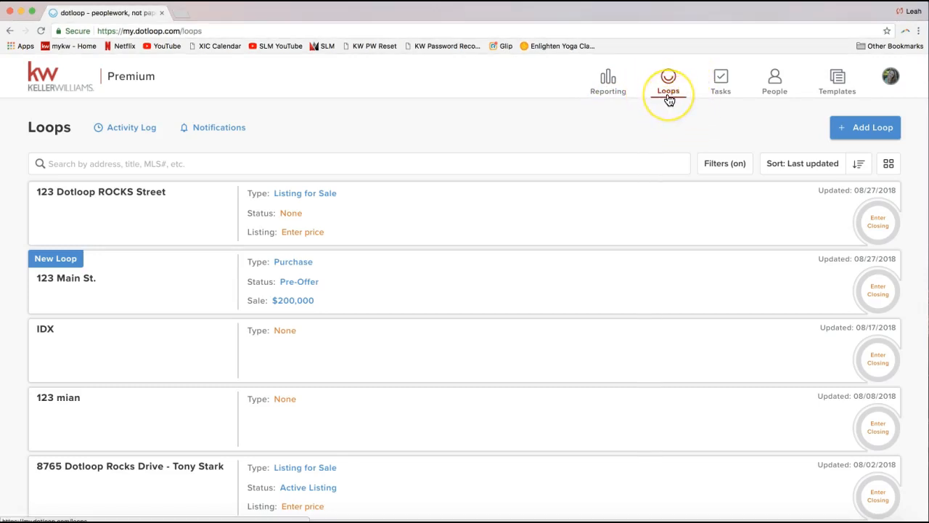
click(669, 93)
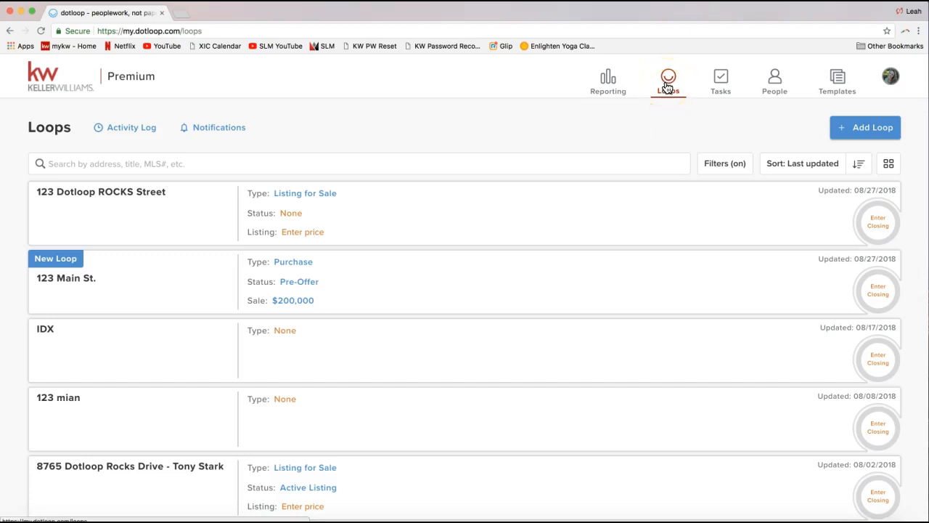
click(667, 99)
click(669, 98)
click(722, 95)
click(721, 96)
click(721, 94)
click(773, 97)
click(774, 101)
click(836, 83)
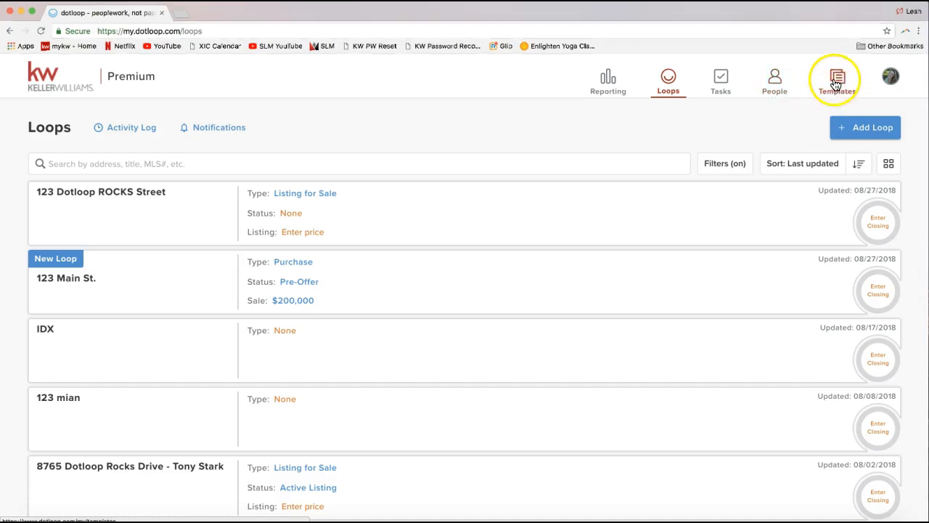
click(836, 90)
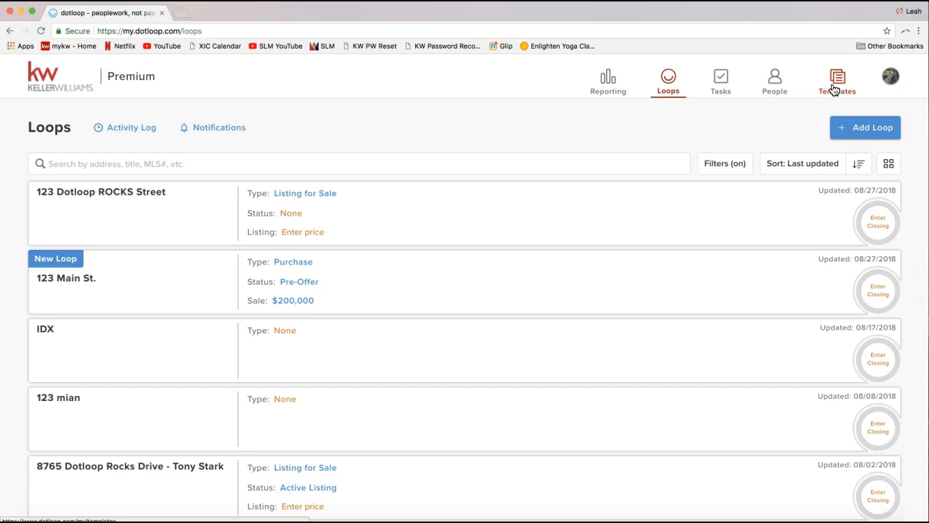
click(835, 87)
- Review the account menu, highlighting the My account link and the member ID, and close it
click(892, 79)
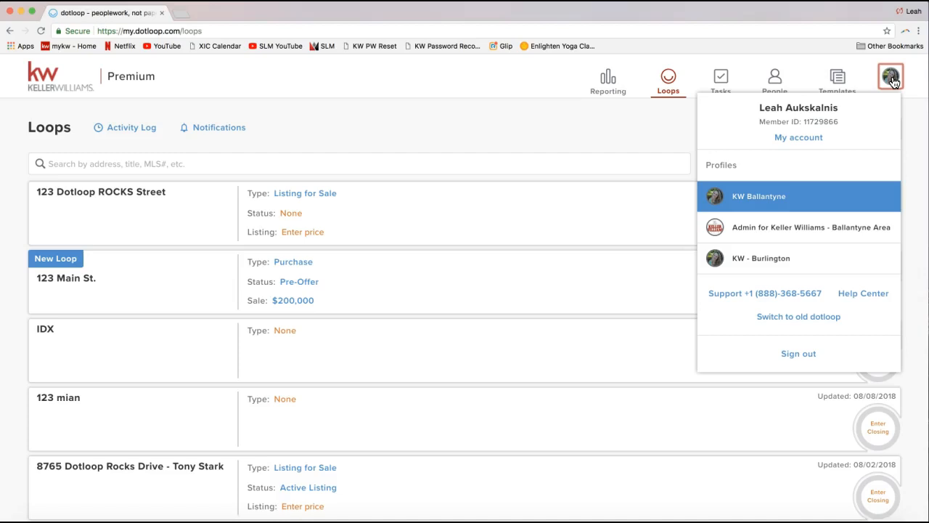
click(800, 143)
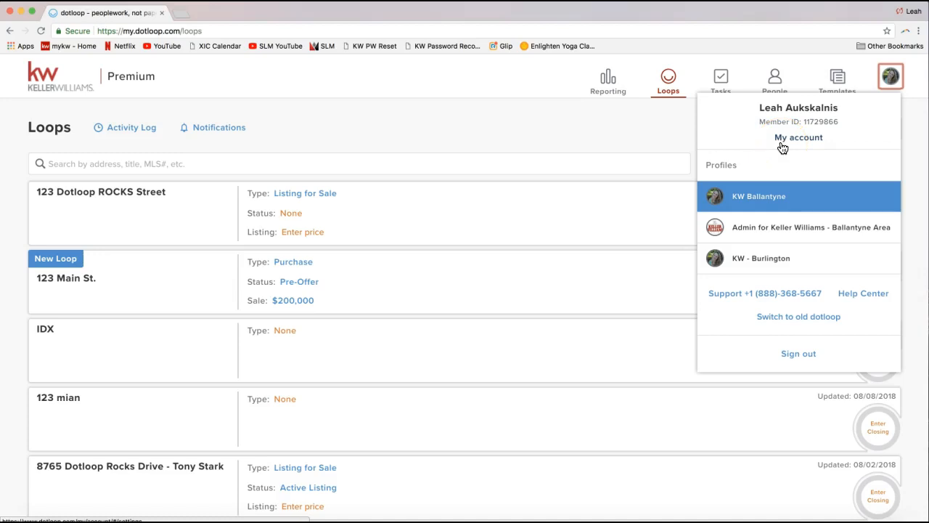
click(795, 145)
drag(756, 121, 832, 119)
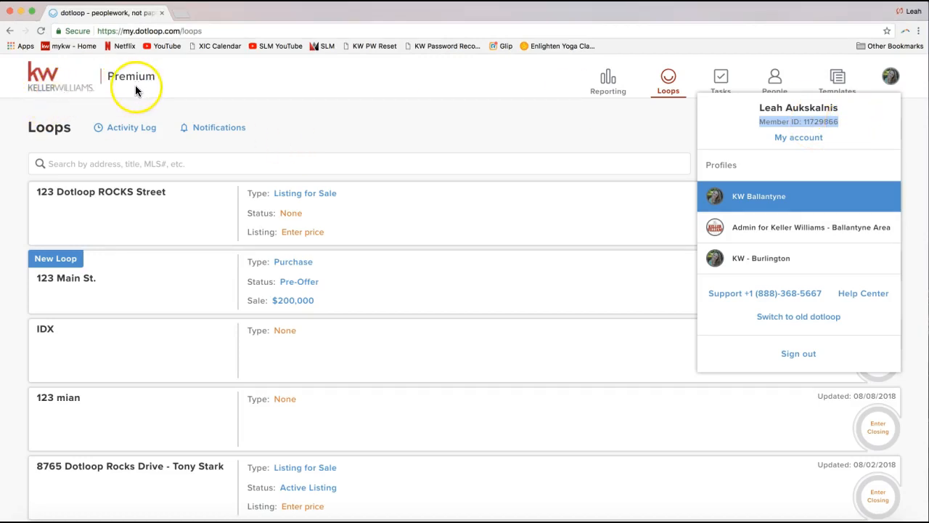
click(468, 130)
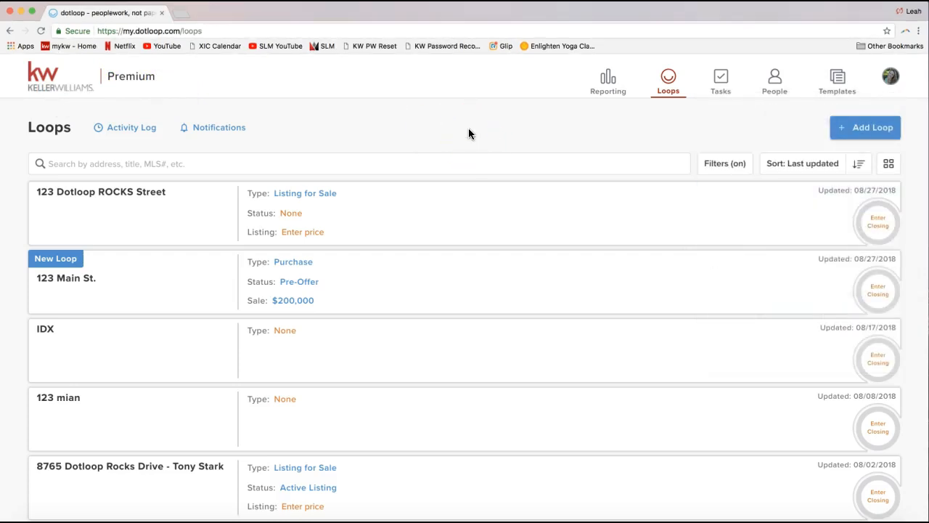
- Start adding a new loop and look up property addresses or MLS numbers matching 123
click(876, 138)
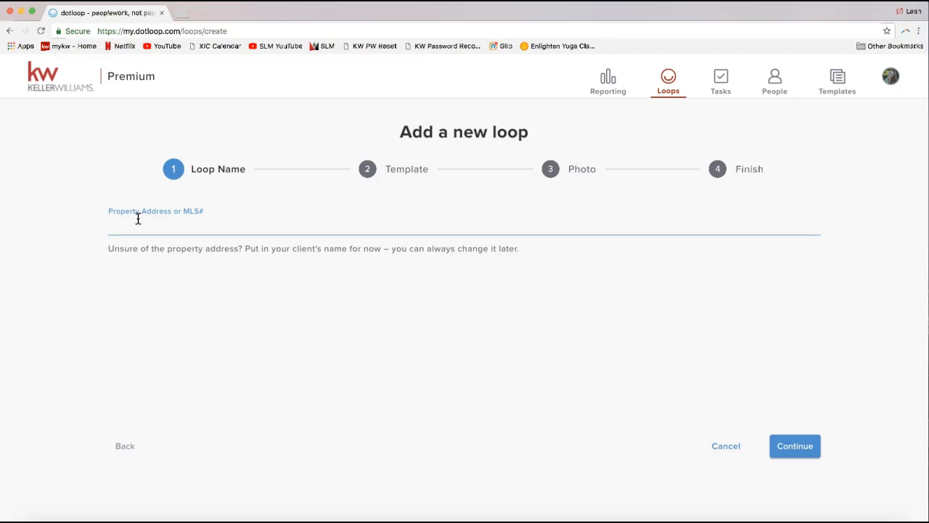
text(123)
click(120, 223)
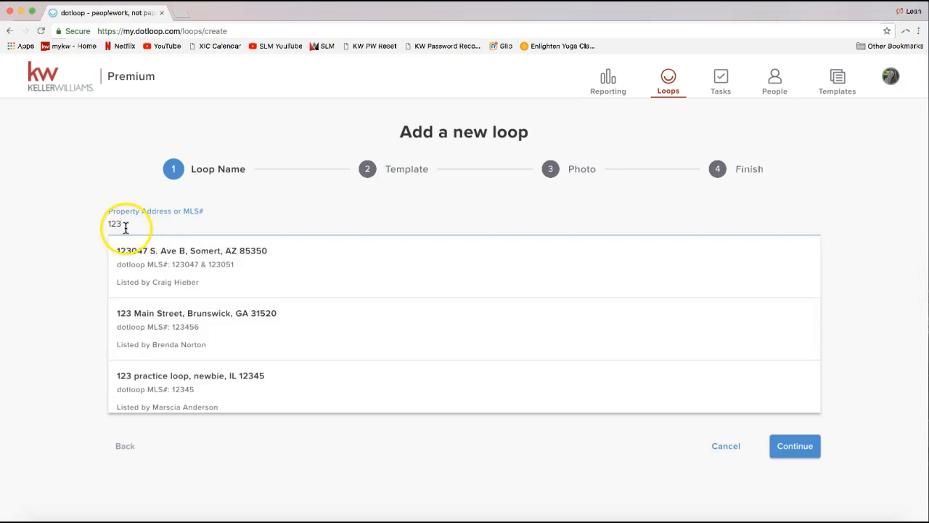
scroll(182, 383, down, 1)
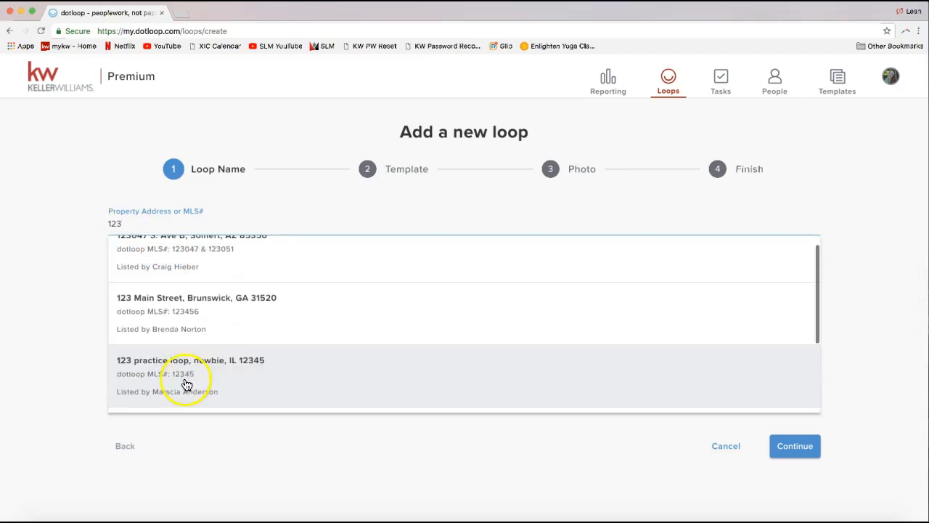
scroll(191, 321, up, 1)
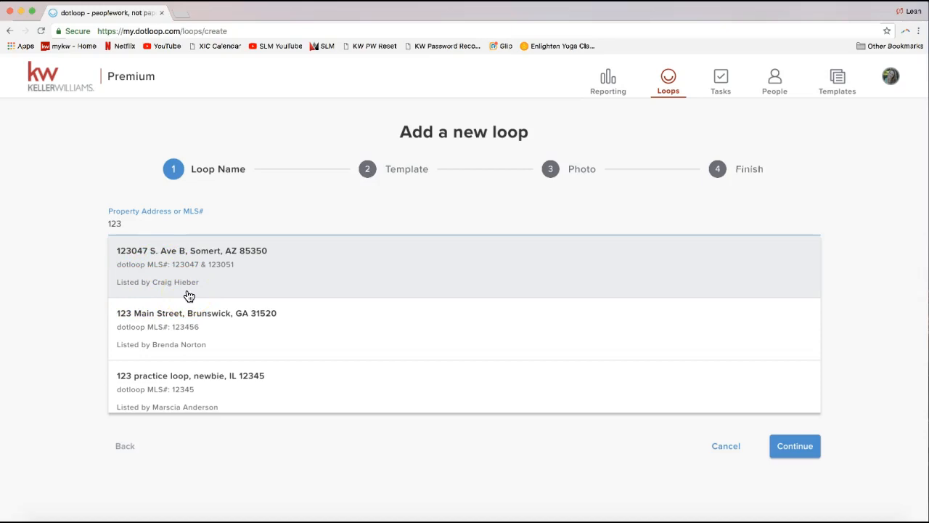
click(209, 278)
- Complete the new loop's name as 123 Practice Loop Drive and continue to the template stage
text(Practic)
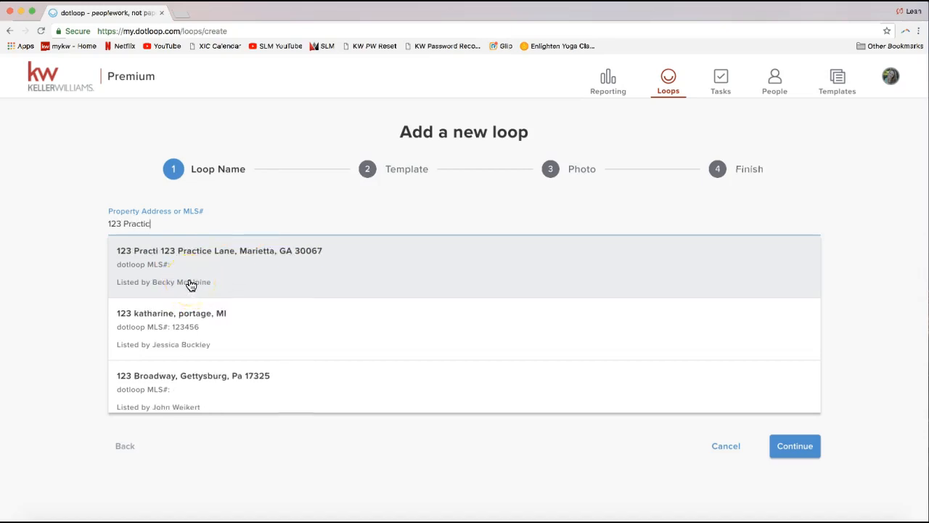
text(e Loop Dri)
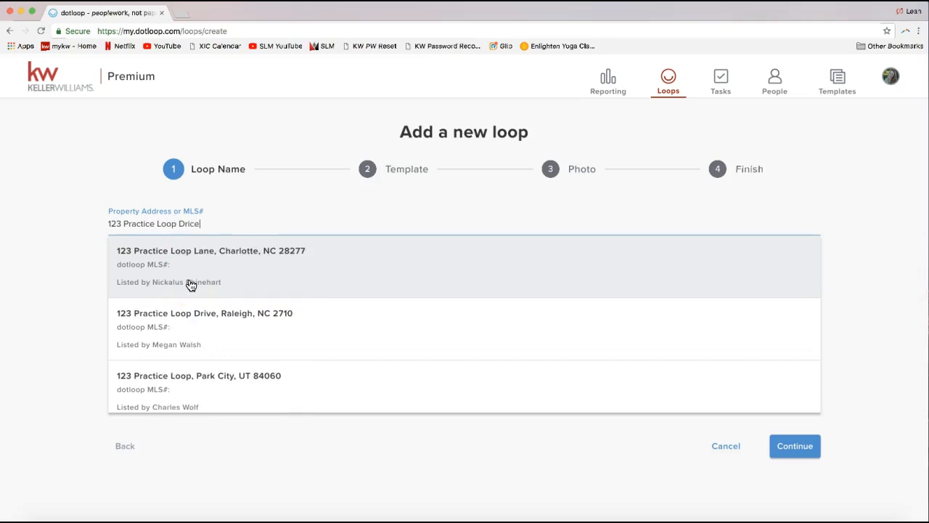
text(ve)
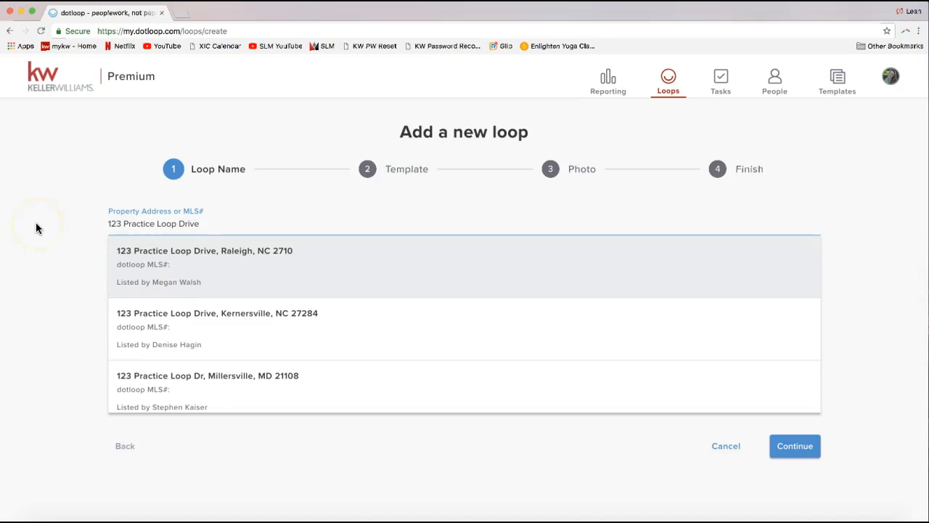
scroll(199, 373, down, 1)
scroll(256, 271, up, 1)
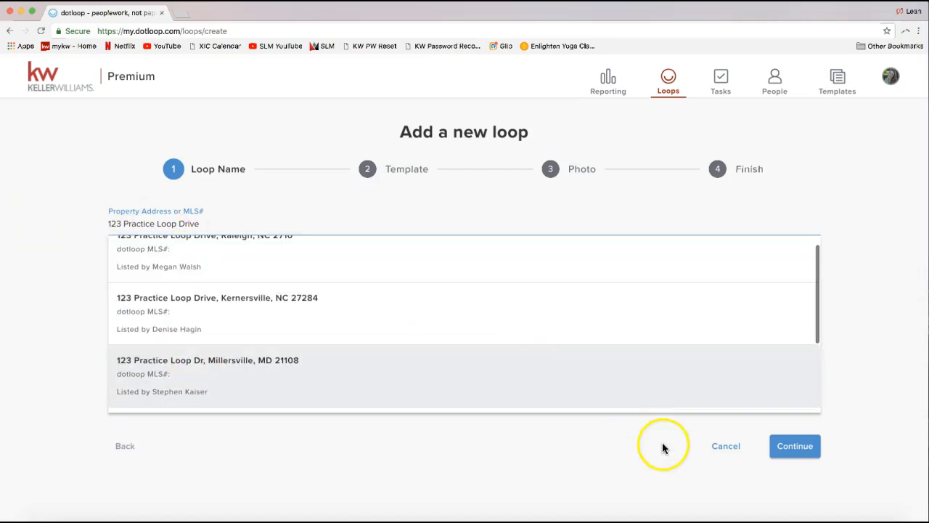
click(795, 446)
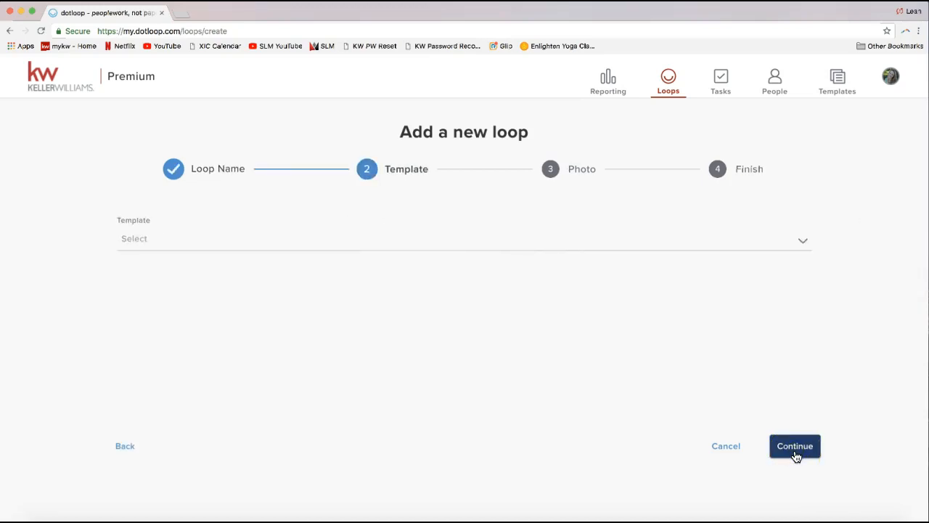
- Choose the Updated NC Listing - Residential template for the loop and continue to the photo stage
click(132, 237)
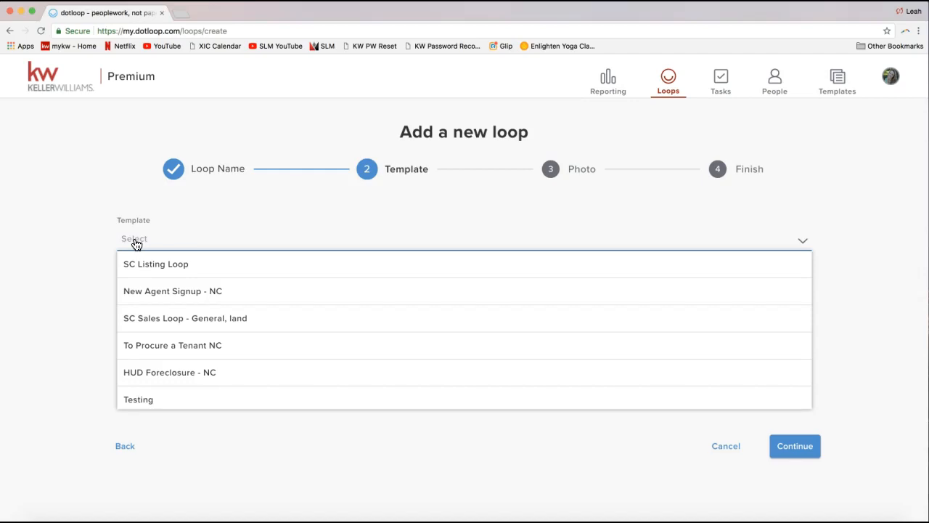
click(168, 278)
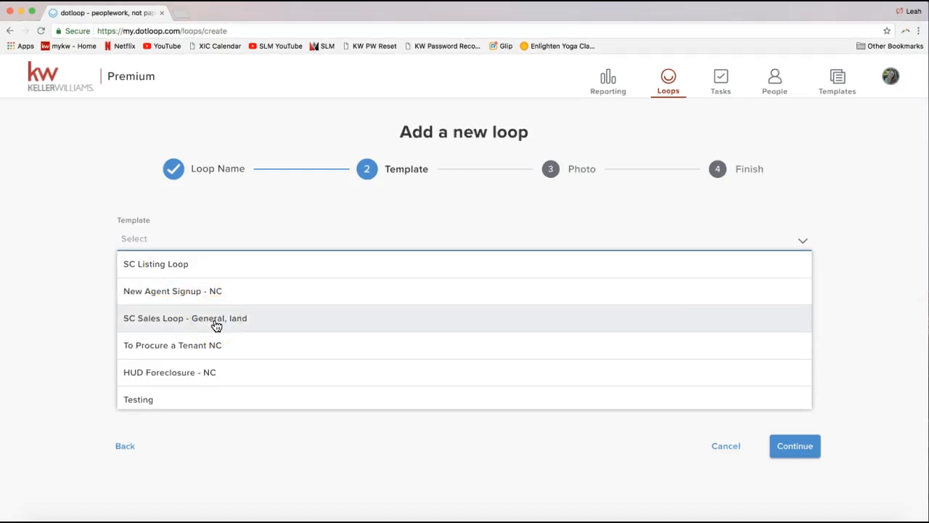
click(198, 299)
scroll(198, 298, down, 5)
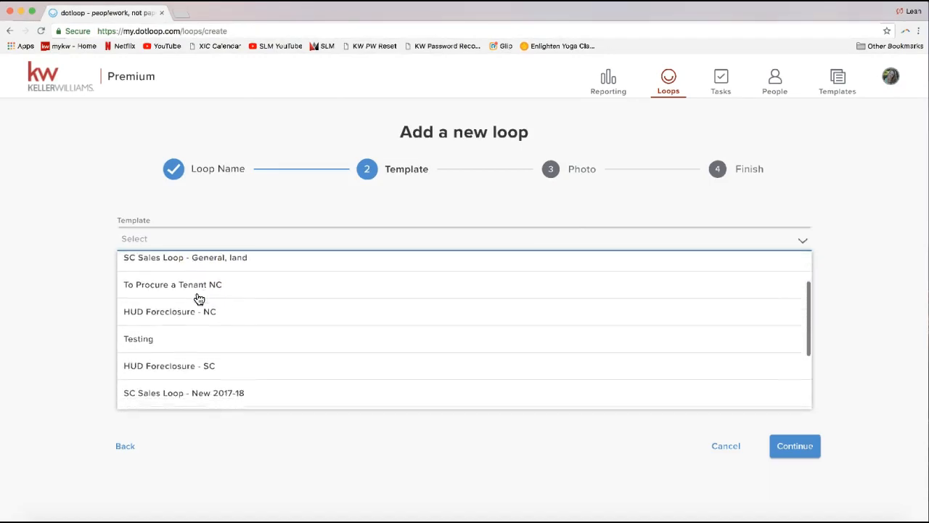
scroll(199, 298, down, 1)
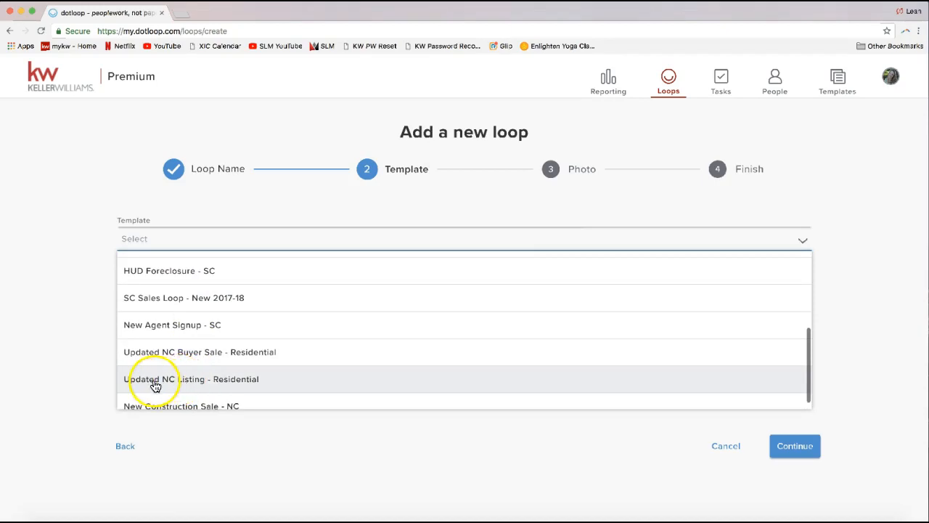
click(231, 387)
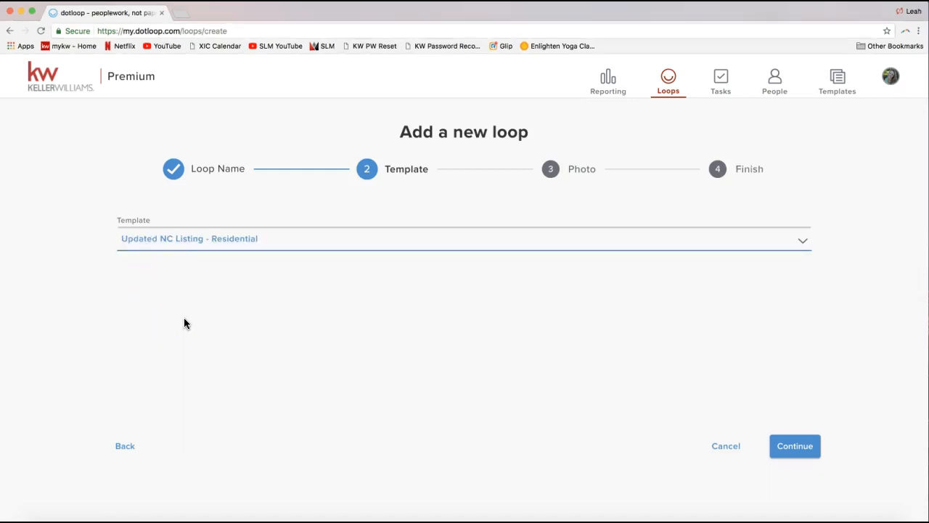
click(792, 455)
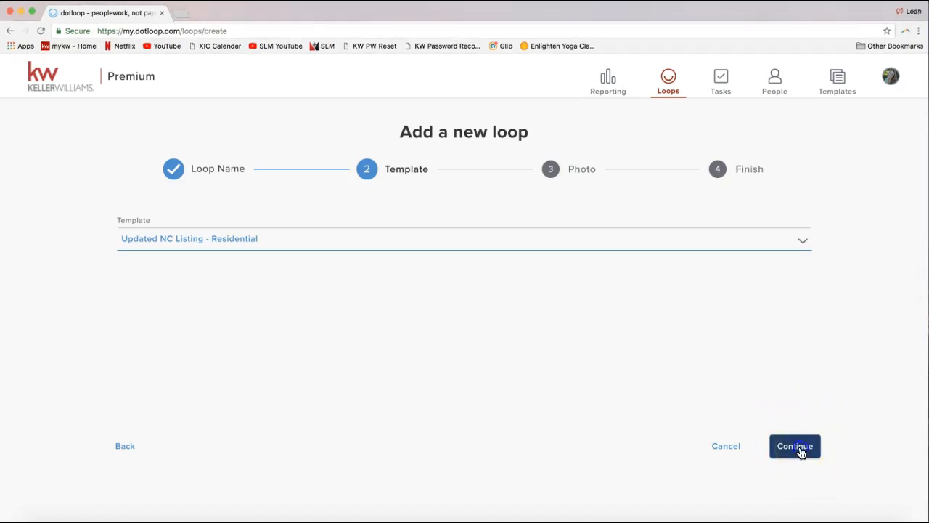
click(799, 452)
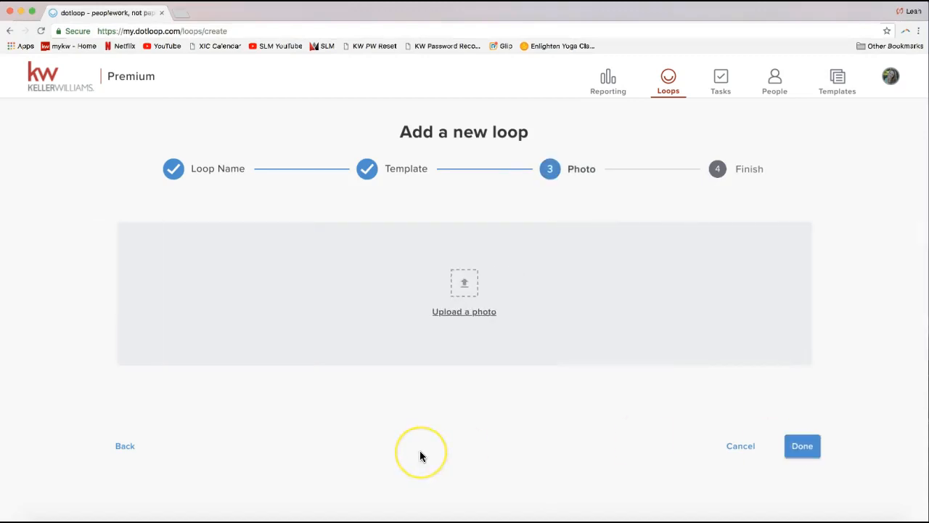
- Upload Home.jpg from the Desktop as the loop's photo and finish creating the loop
click(468, 295)
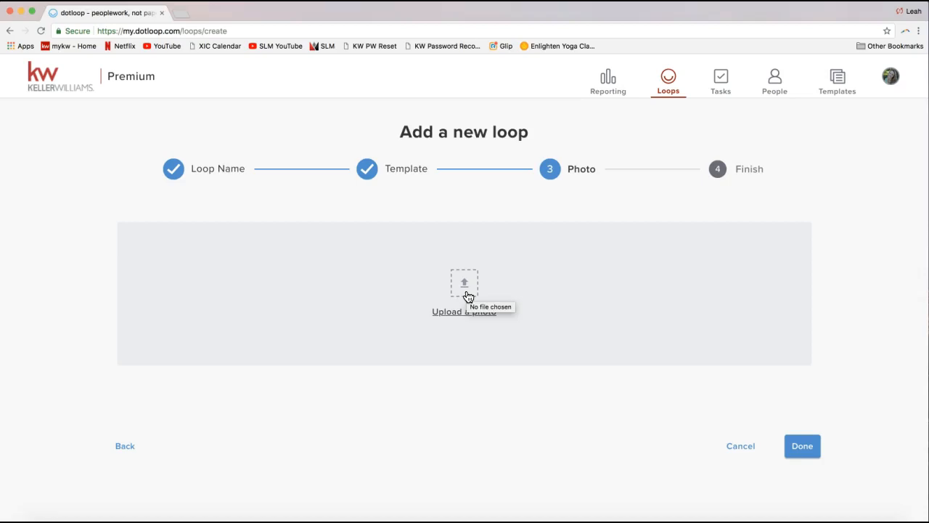
click(431, 328)
click(456, 317)
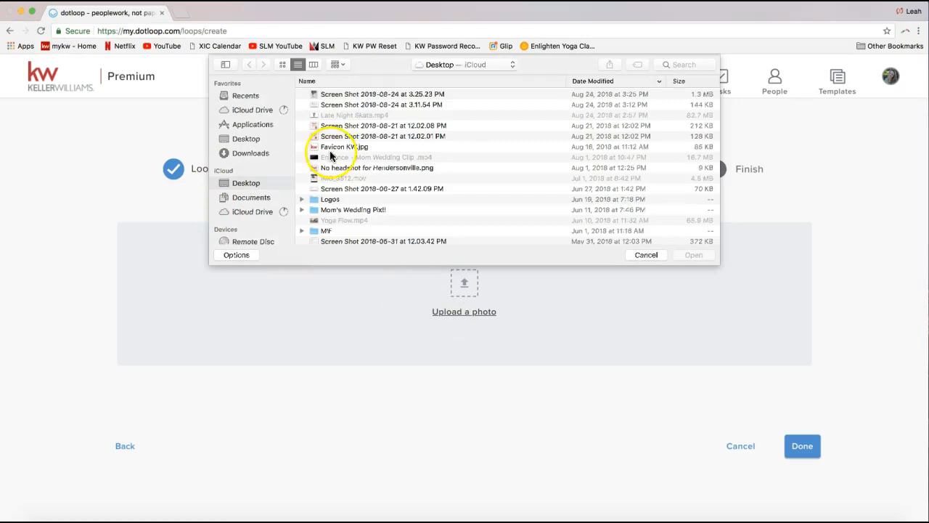
scroll(348, 160, down, 5)
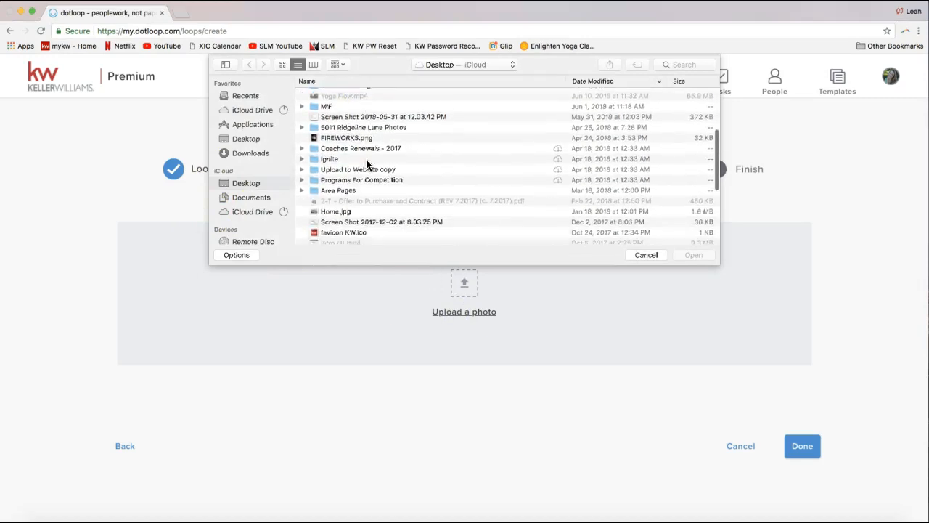
click(336, 190)
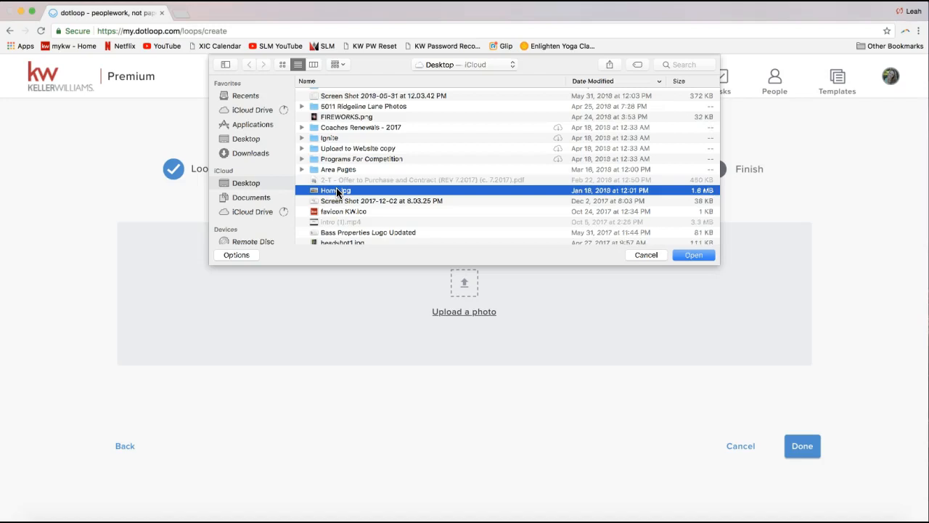
double_click(337, 190)
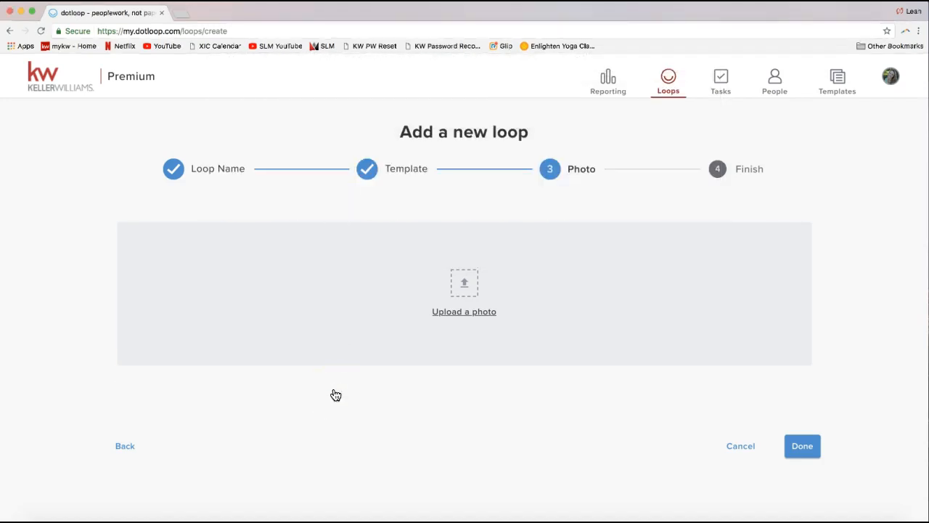
click(329, 317)
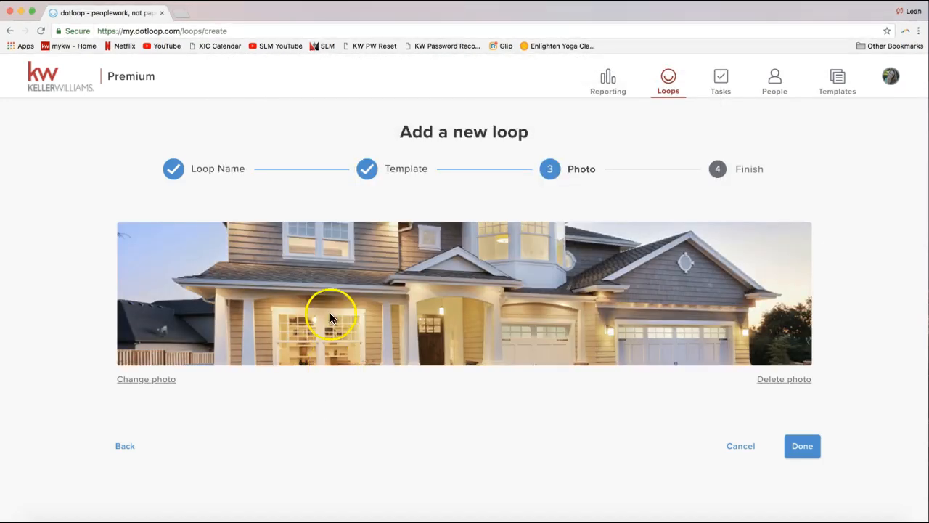
click(612, 328)
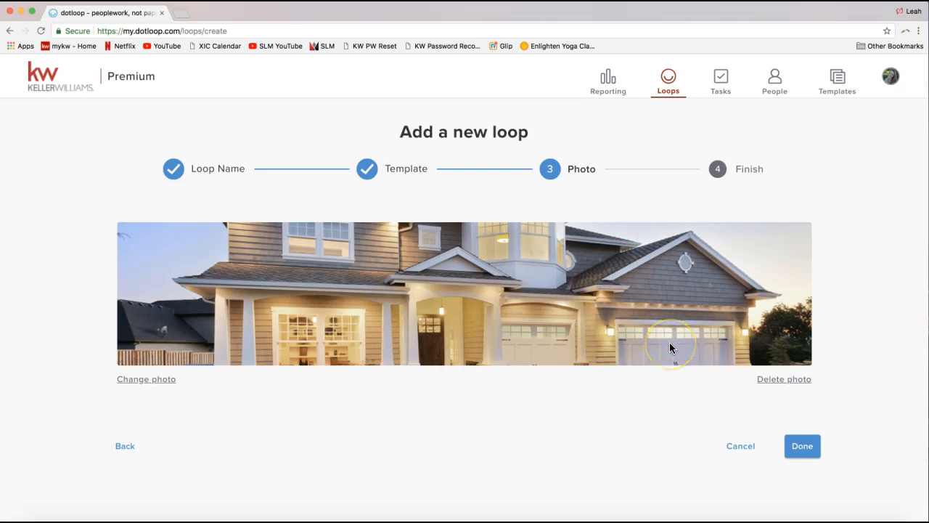
click(802, 447)
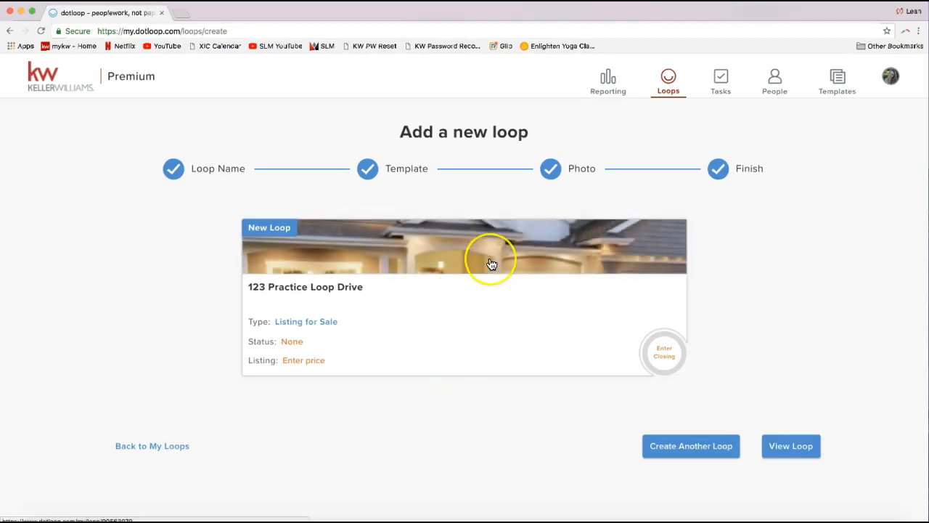
- Set the new loop's status to Pre-Listing and its listing price to 250000
click(291, 346)
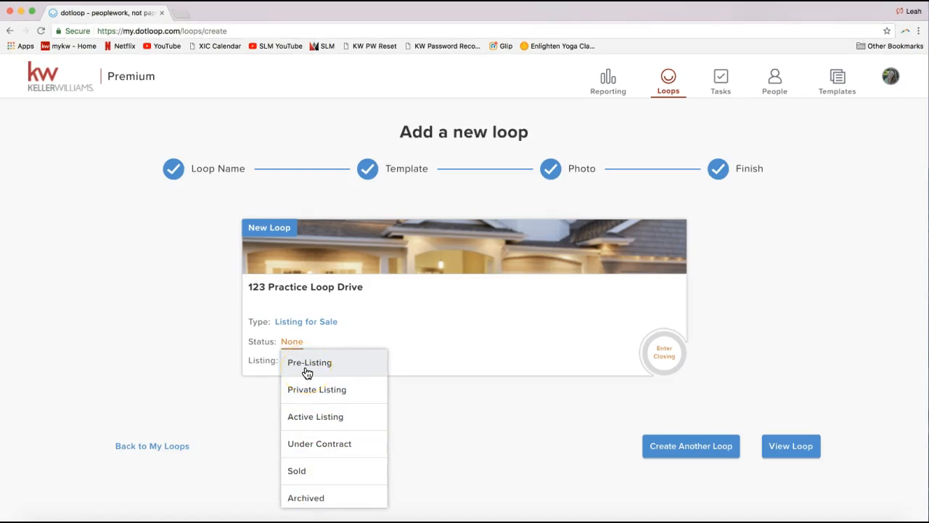
click(307, 372)
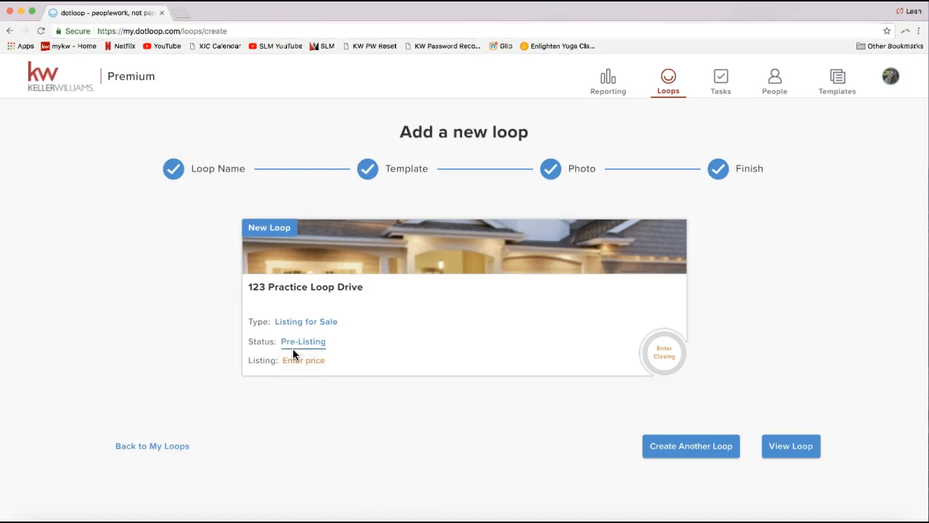
click(294, 355)
click(297, 361)
click(296, 361)
text(2500000)
click(332, 410)
key(BackSpace)
key(Return)
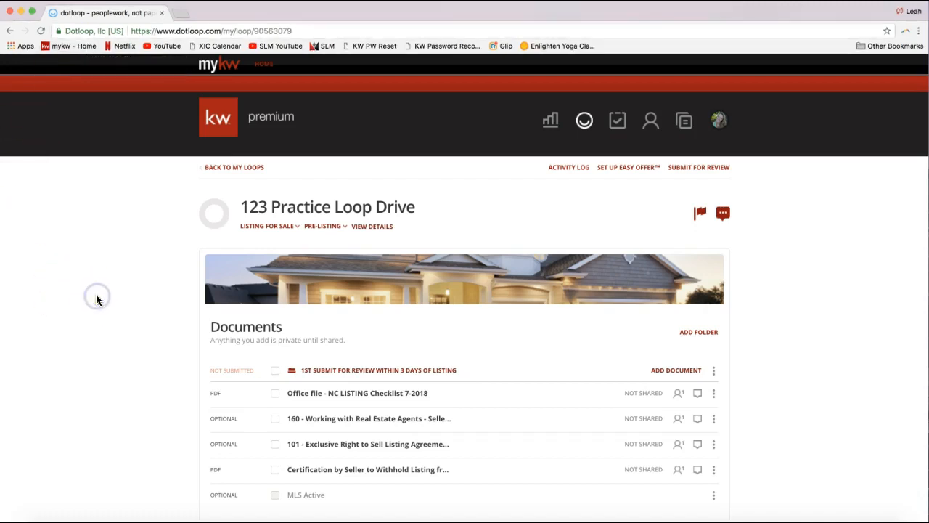
- Review the document folders and template documents in the 123 Practice Loop Drive loop
scroll(133, 319, down, 3)
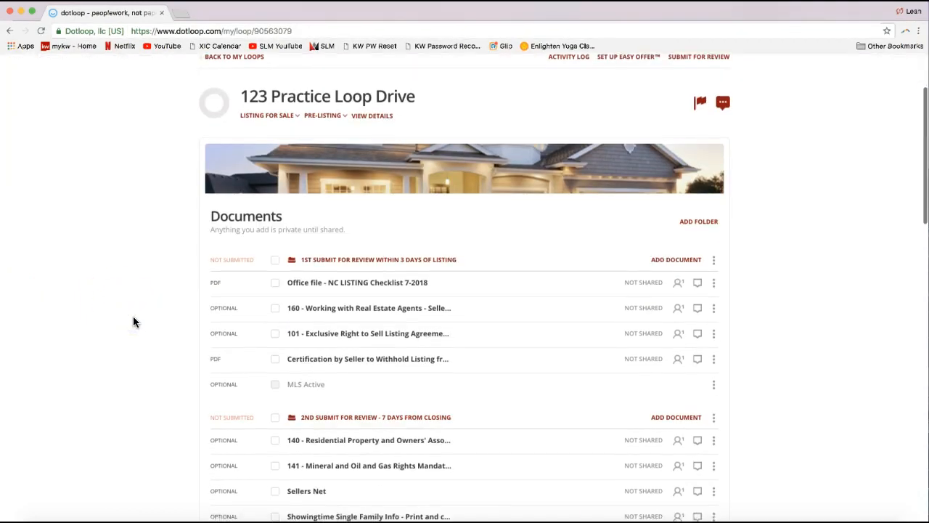
scroll(132, 322, up, 2)
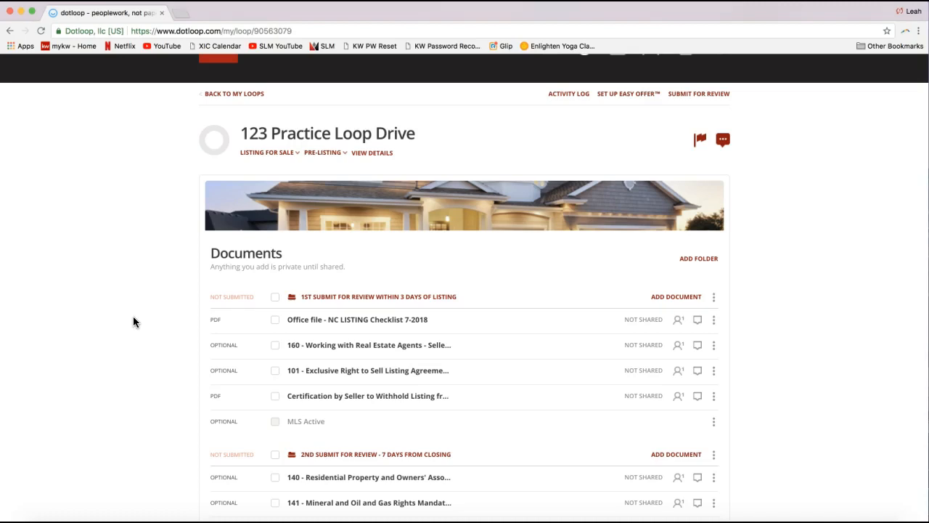
scroll(133, 317, down, 1)
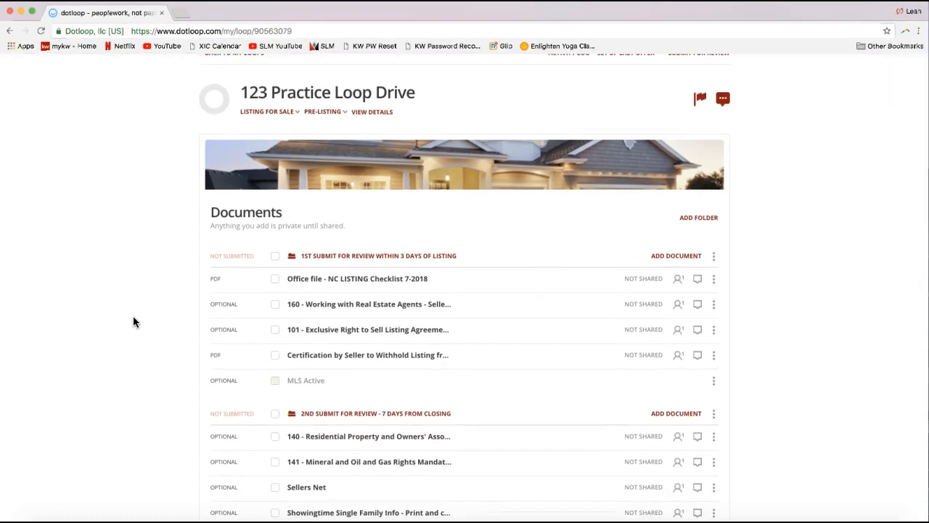
scroll(133, 320, down, 5)
scroll(133, 319, up, 8)
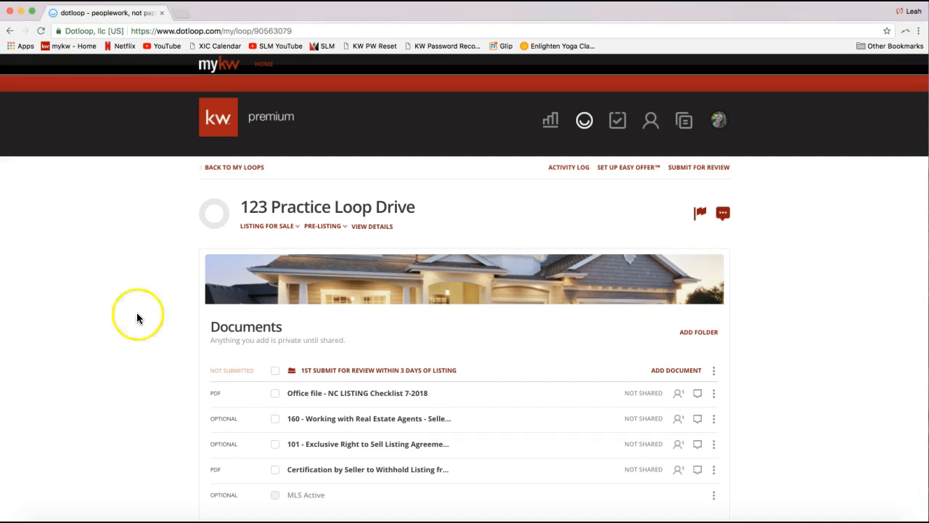
- Return from the loop to the Loops list and switch to the old dotloop version
click(718, 122)
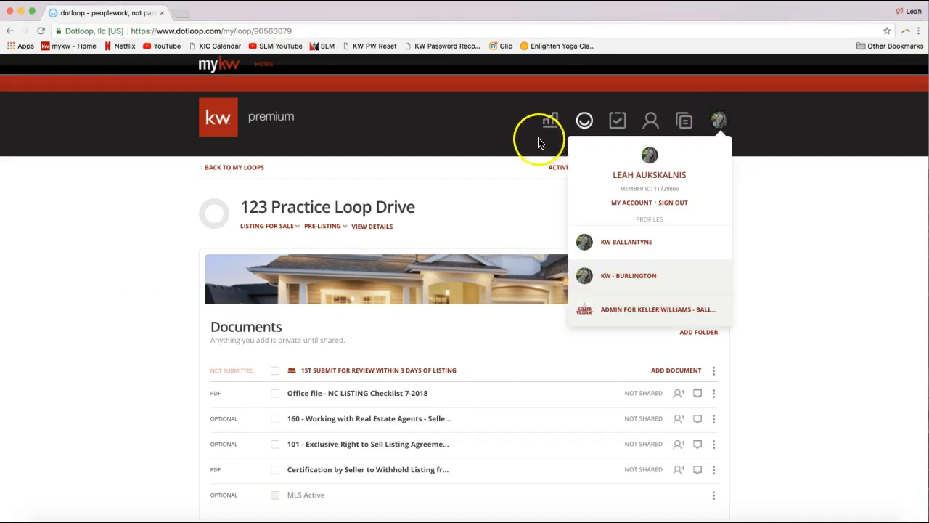
click(583, 125)
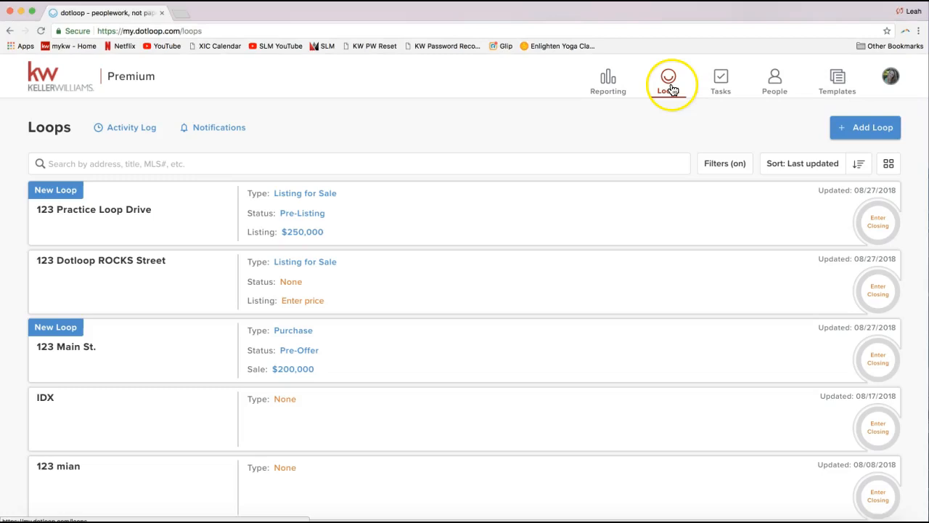
click(891, 78)
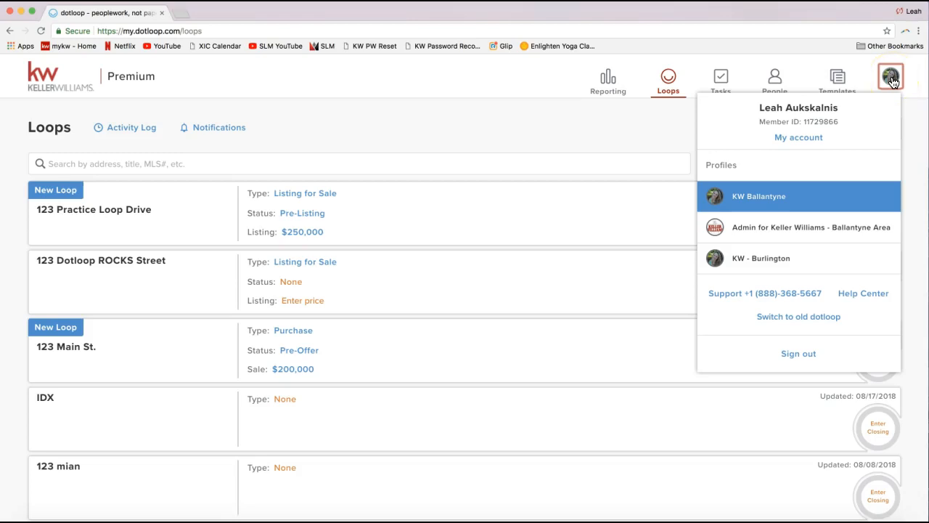
click(802, 323)
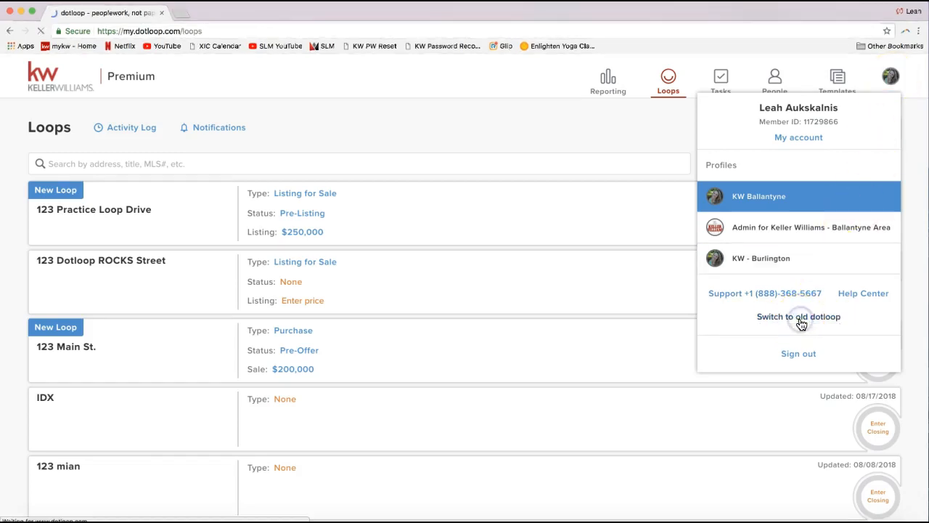